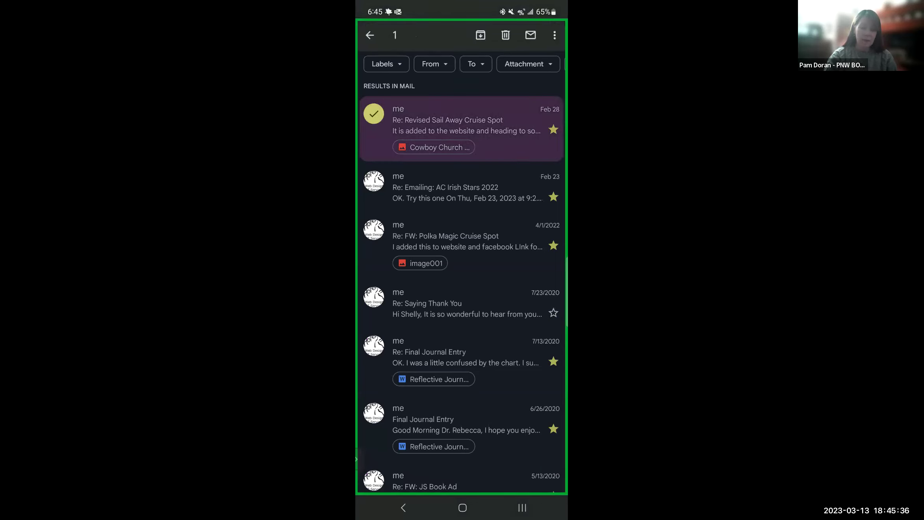
Step: Add the six search results dated from Feb 23 down to 5/13/2020 to the message selection
left_click(373, 181)
left_click(373, 229)
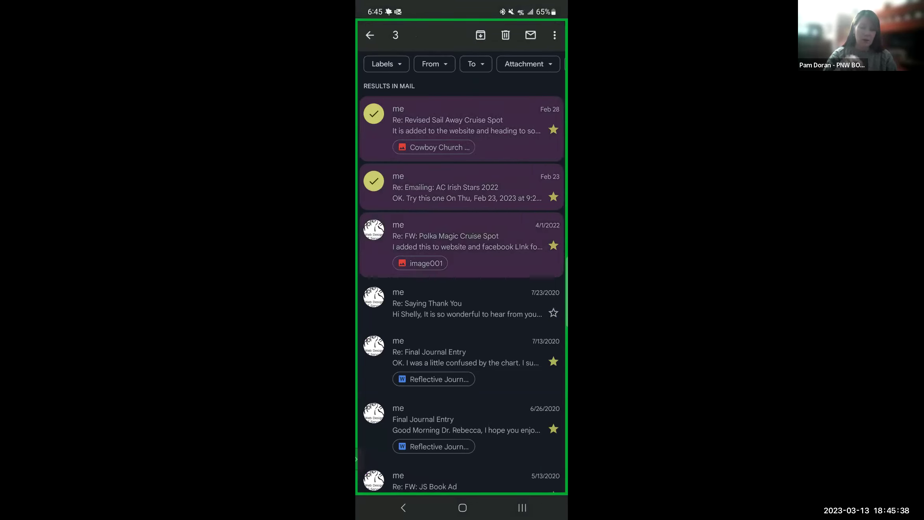
left_click(373, 297)
left_click(373, 346)
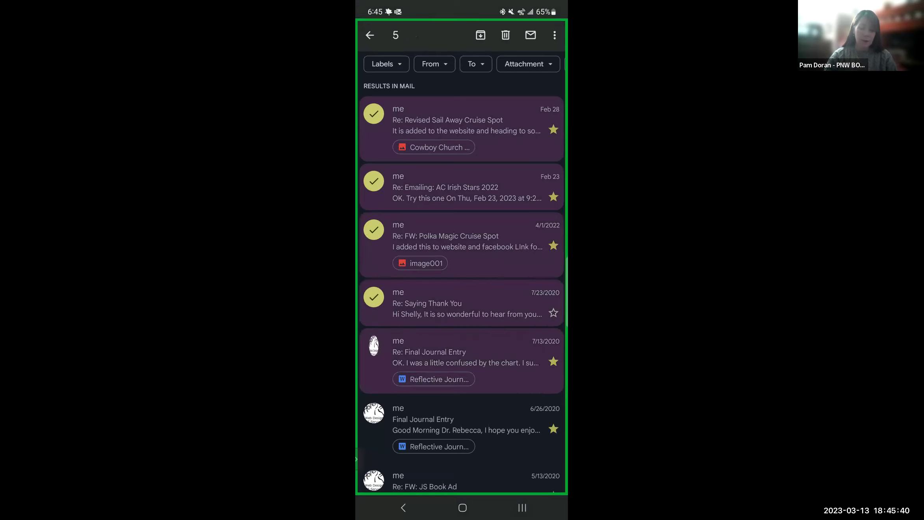
left_click(373, 413)
left_click(374, 480)
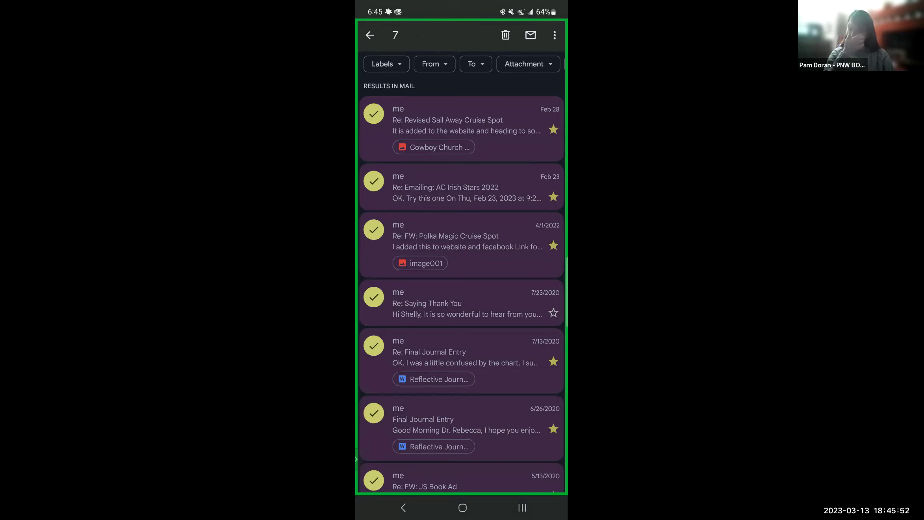
Step: Clear the message selection, then leave the search results and the Trash folder
key("Escape")
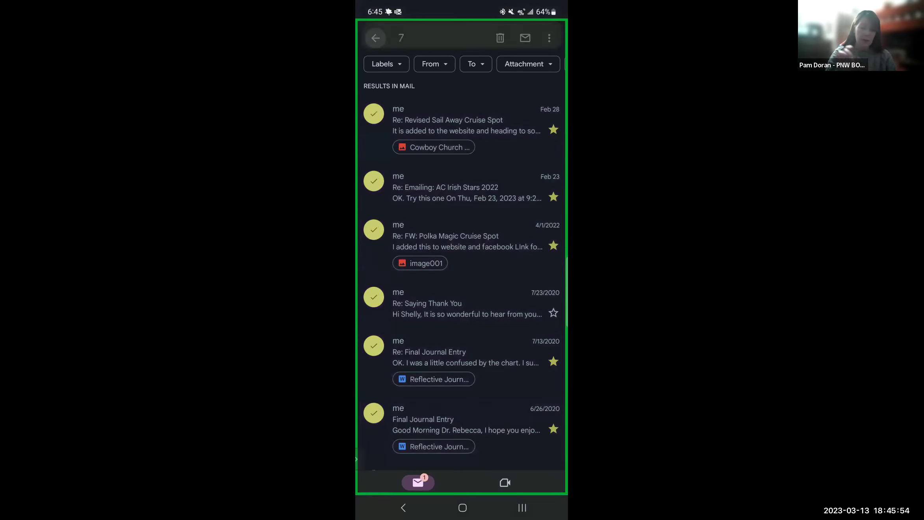
key("Escape")
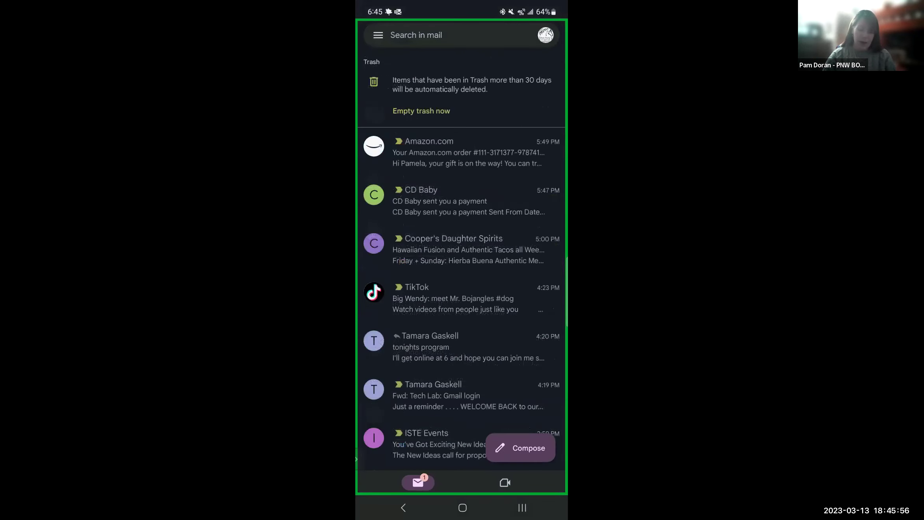
left_click(403, 508)
left_click(403, 507)
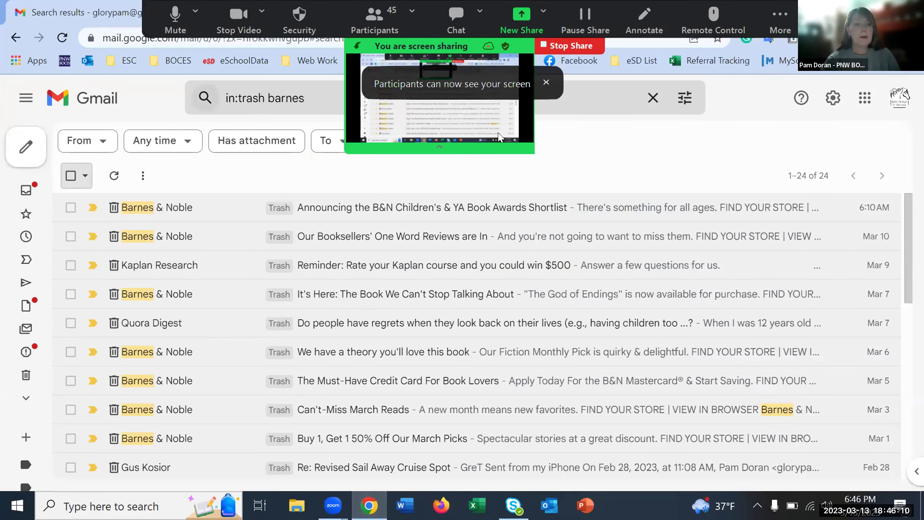
Step: In Gmail in the desktop browser, clear the Trash search for barnes and return to the inbox
left_click(652, 97)
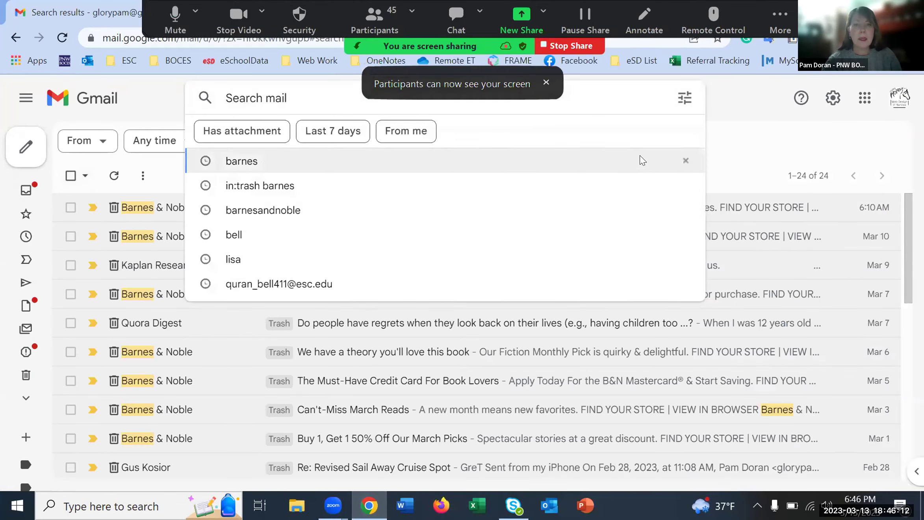
left_click(735, 129)
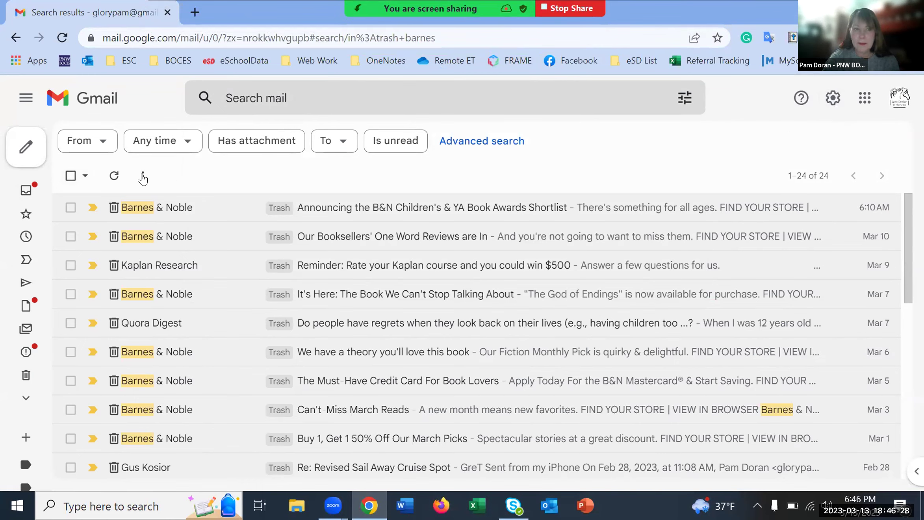
left_click(27, 190)
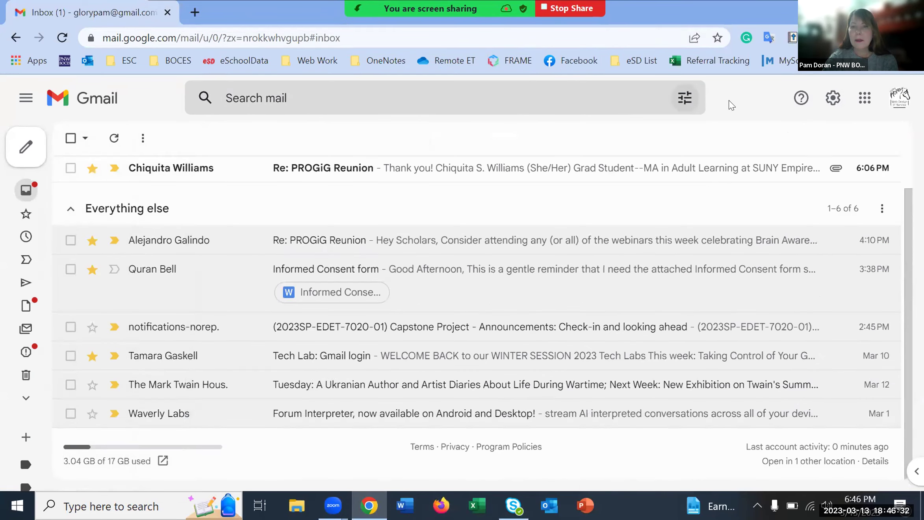
Step: Look through the quick settings from density to email threading and open the full settings page
left_click(831, 101)
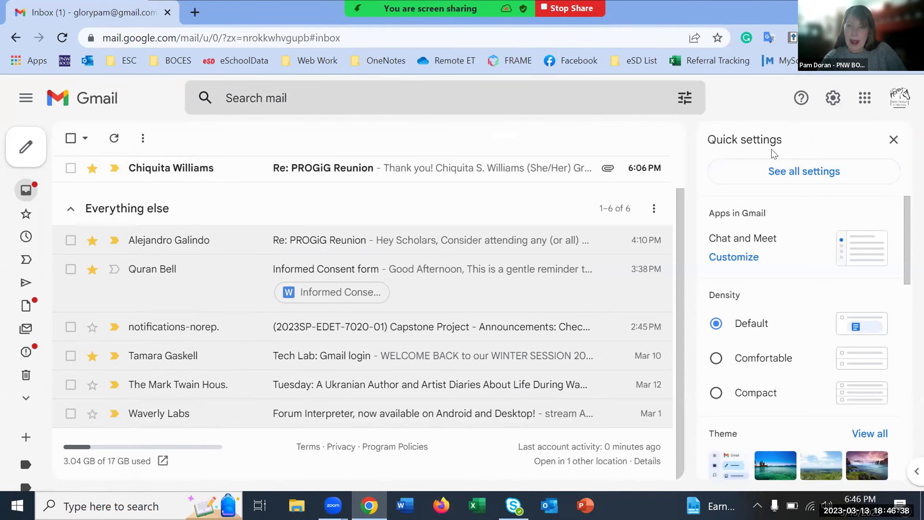
scroll(814, 262, "down", 8)
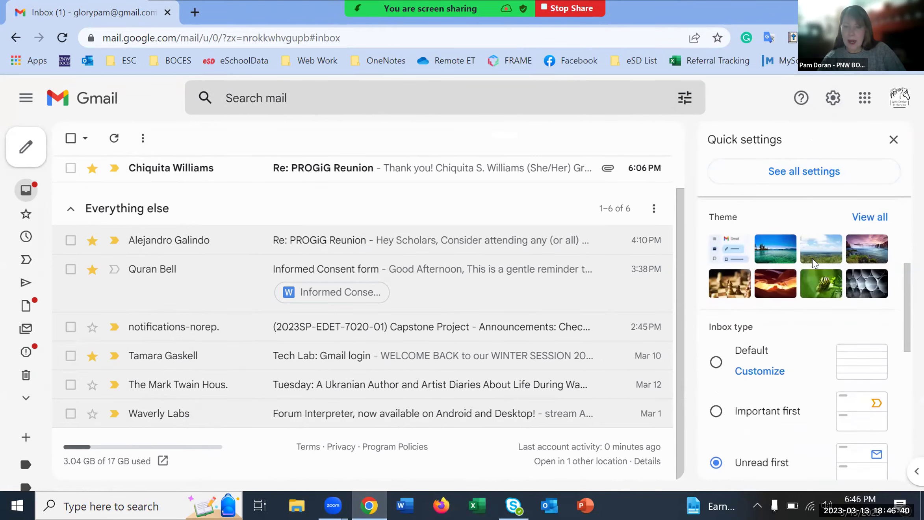
scroll(812, 263, "down", 7)
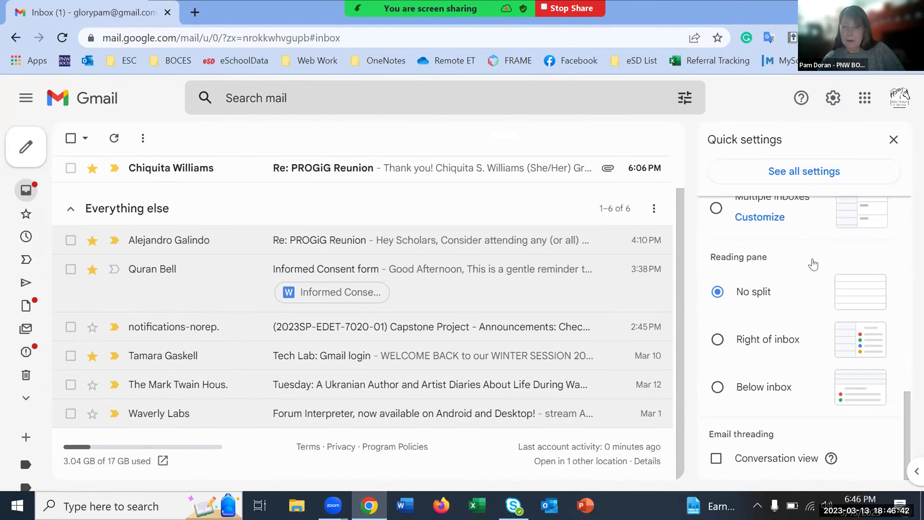
scroll(809, 387, "up", 8)
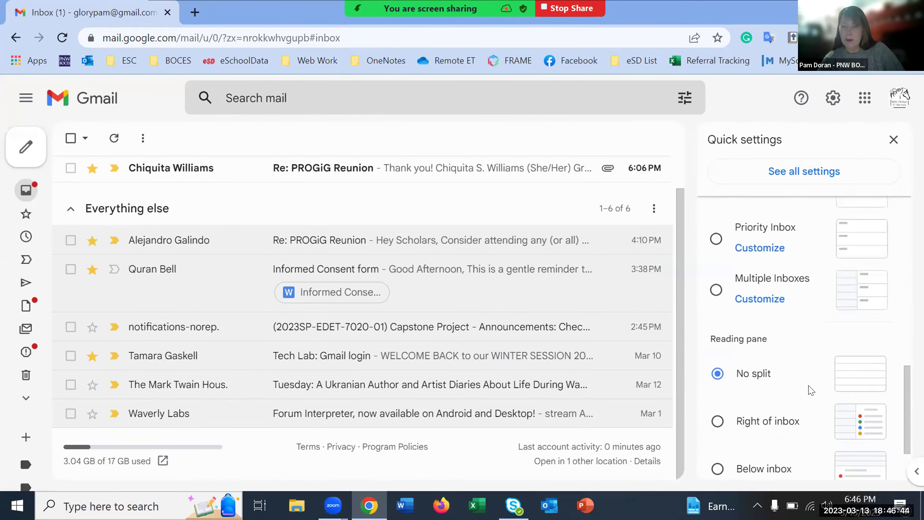
scroll(810, 389, "up", 5)
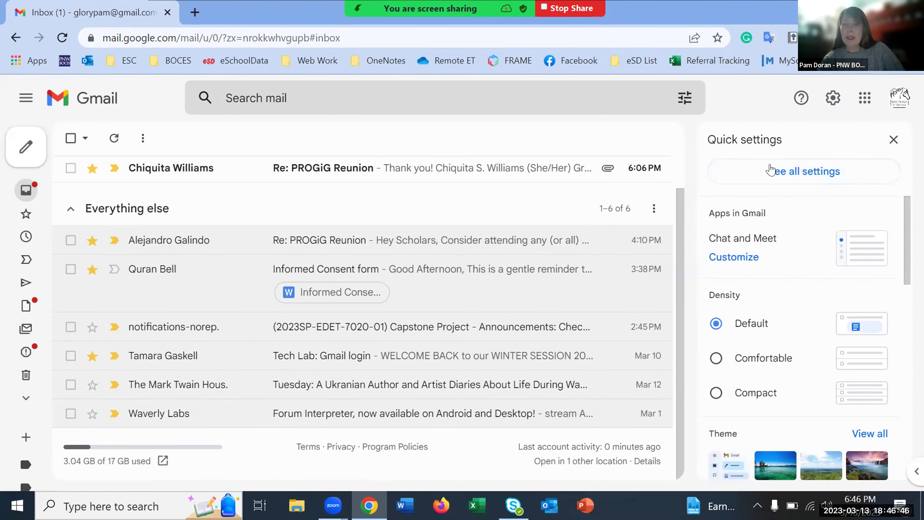
left_click(822, 176)
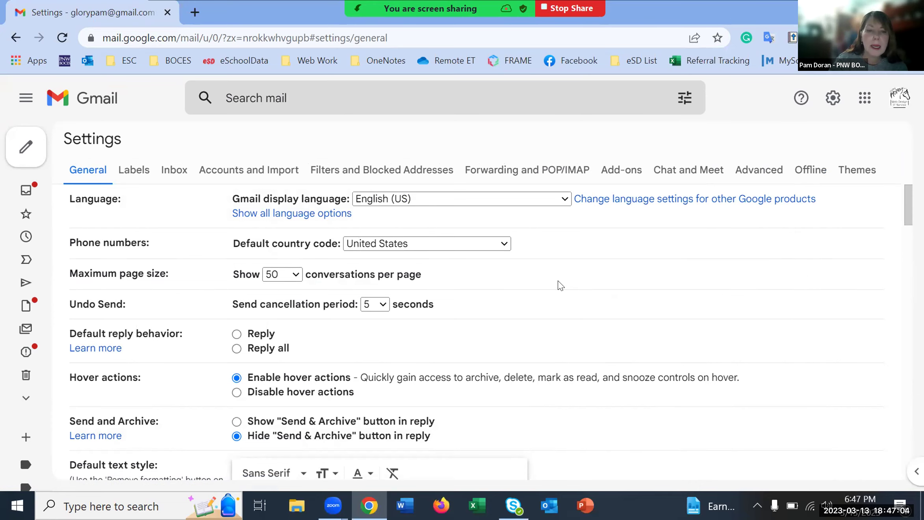
Step: In the General settings, set the default text style to the Georgia font at Large size
scroll(556, 284, "down", 4)
scroll(576, 277, "up", 4)
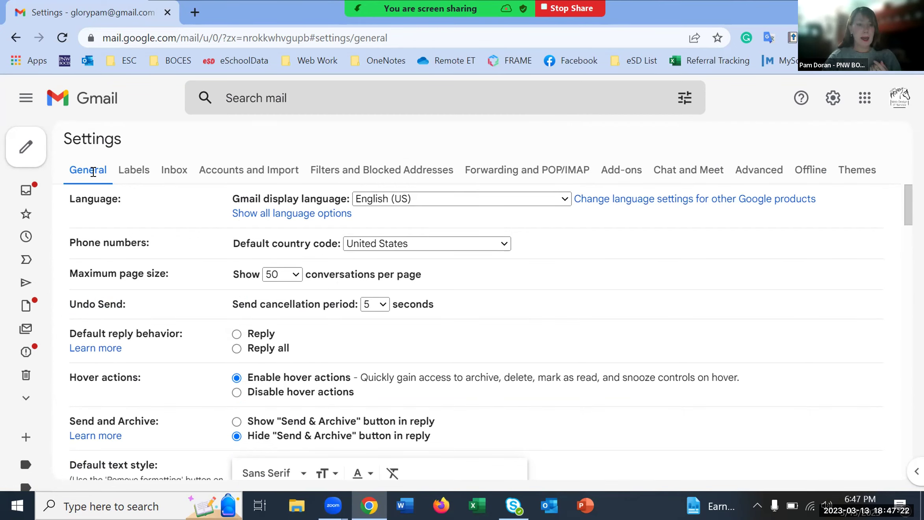
scroll(724, 329, "down", 3)
scroll(727, 331, "down", 2)
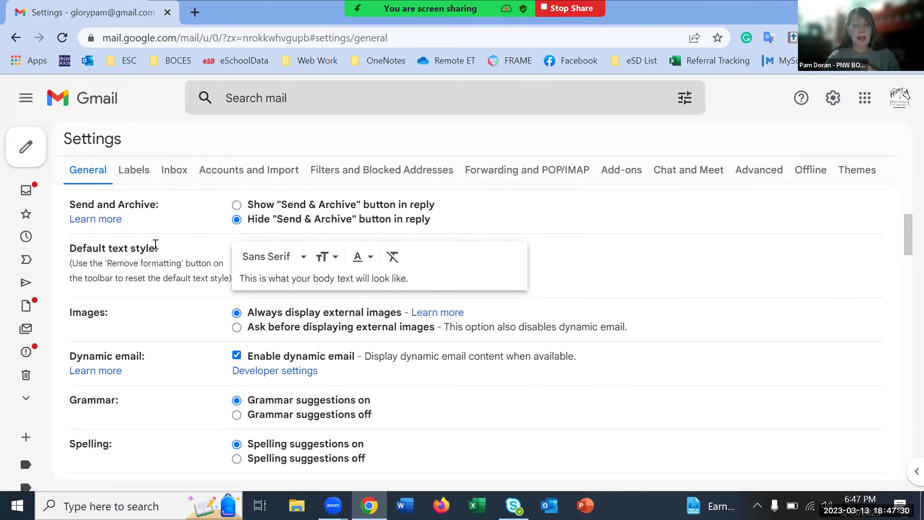
left_click(302, 257)
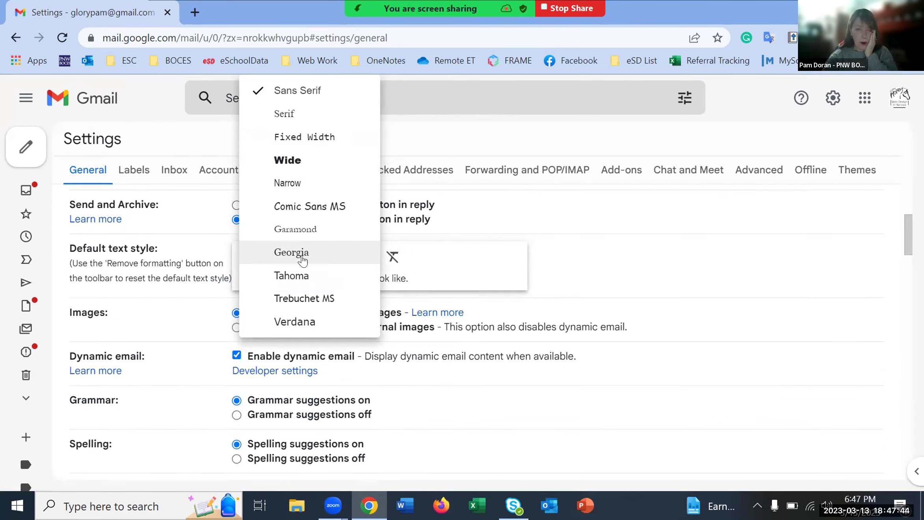
left_click(303, 260)
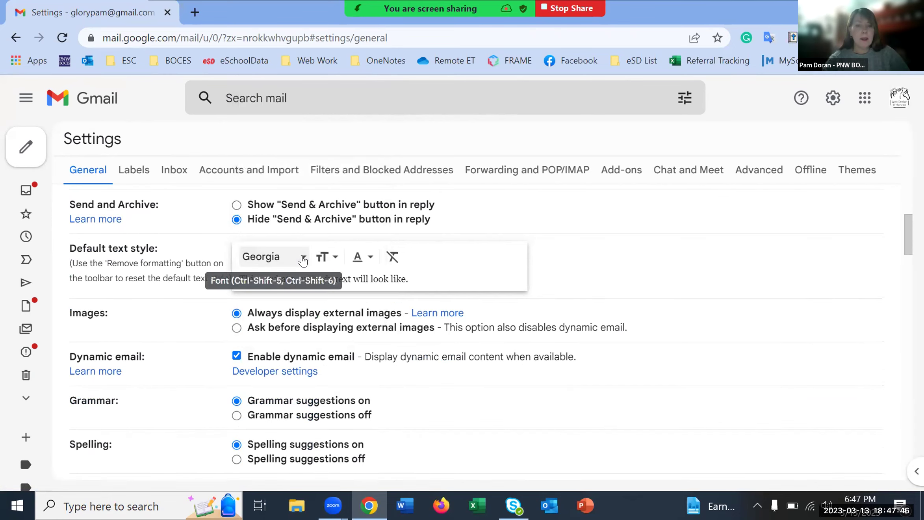
left_click(325, 256)
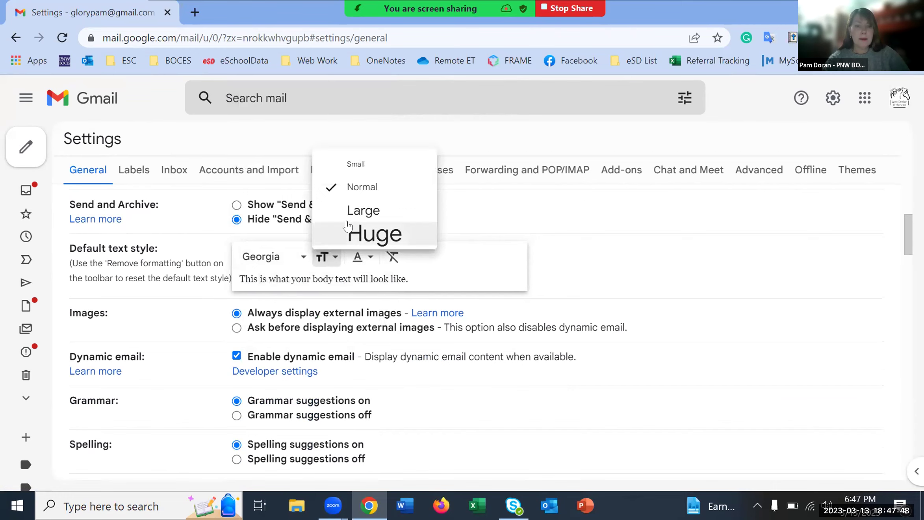
left_click(347, 210)
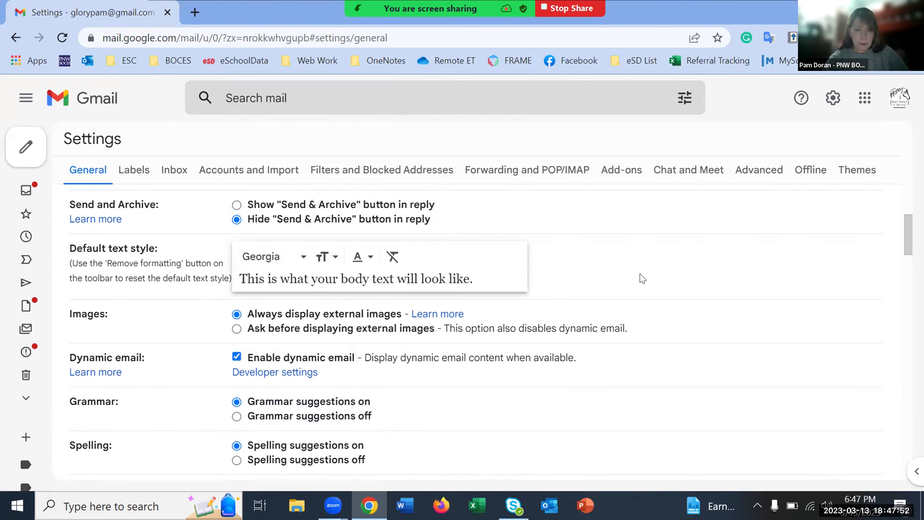
Step: Review the General settings from the default text style down to the Signature section and highlight its heading
scroll(641, 275, "down", 2)
scroll(640, 241, "up", 4)
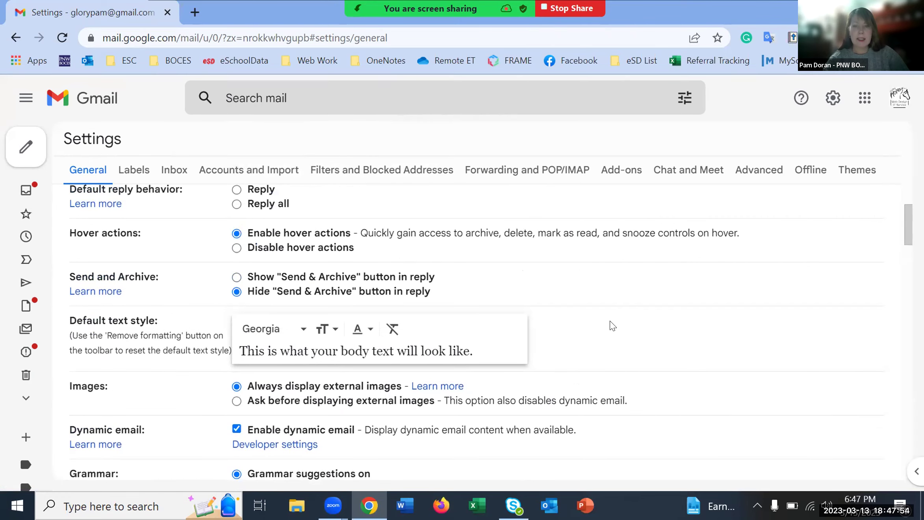
scroll(611, 313, "down", 2)
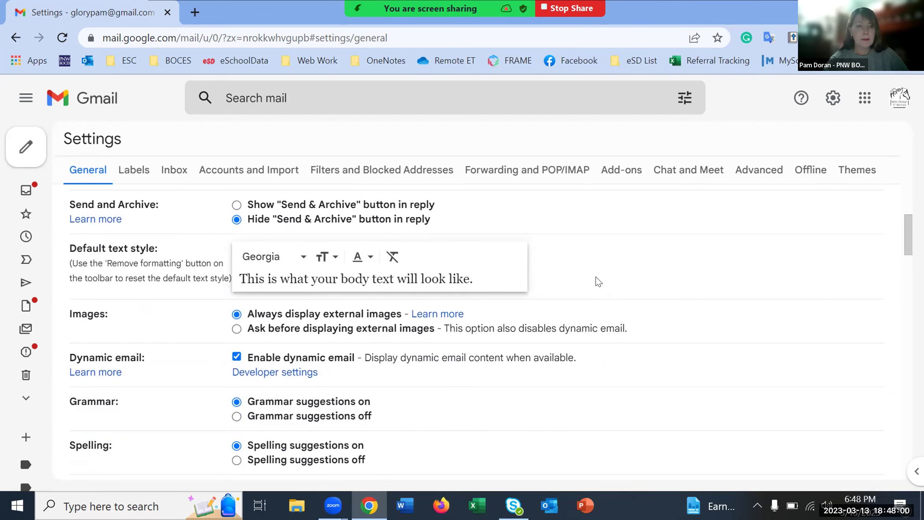
scroll(590, 263, "down", 2)
scroll(589, 264, "down", 2)
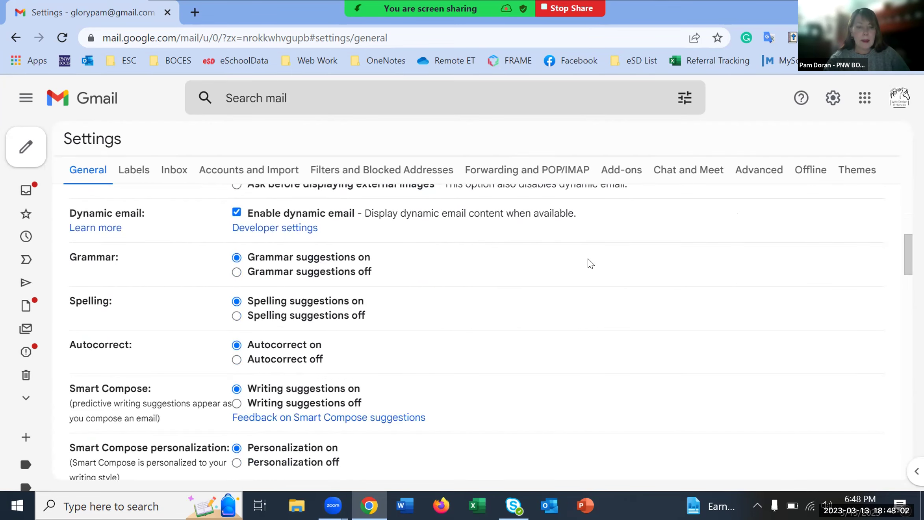
scroll(590, 263, "down", 3)
scroll(590, 263, "down", 3)
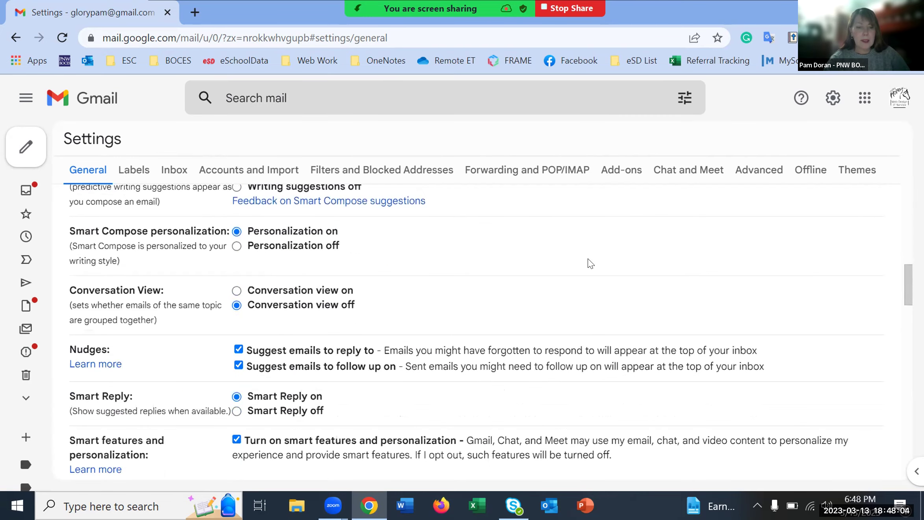
scroll(547, 276, "down", 9)
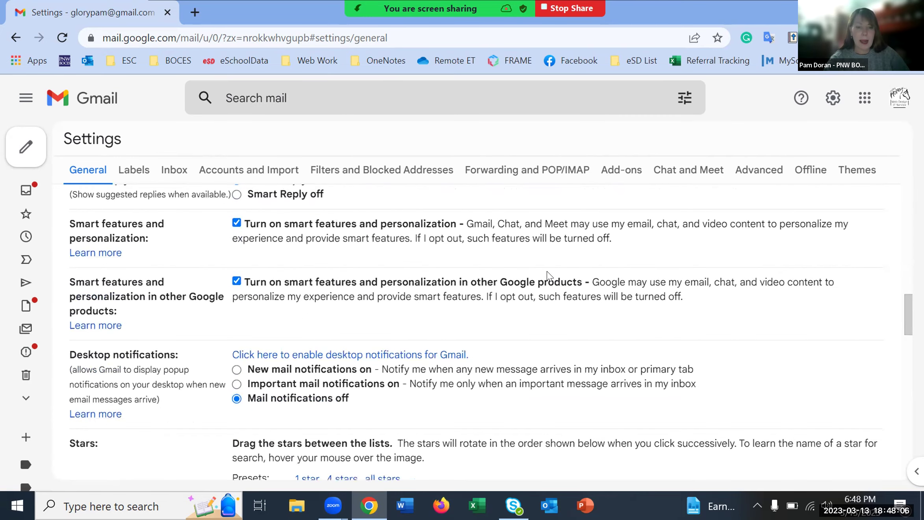
scroll(545, 275, "down", 5)
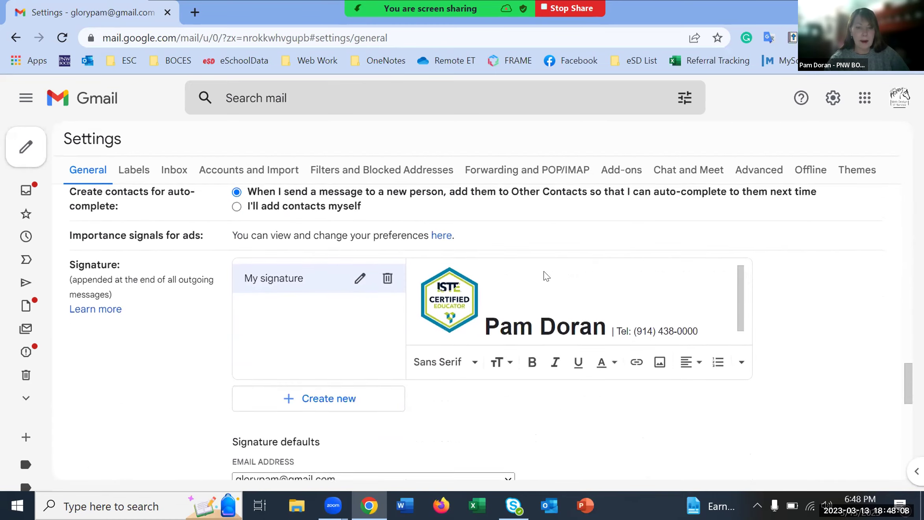
left_click_drag(69, 258, 121, 268)
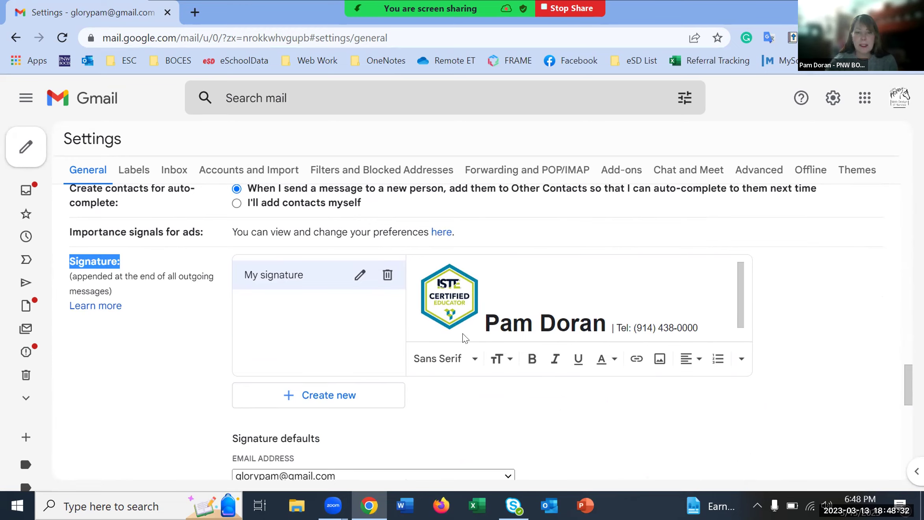
Step: Create a new email signature named with the account owner's first name
left_click(334, 395)
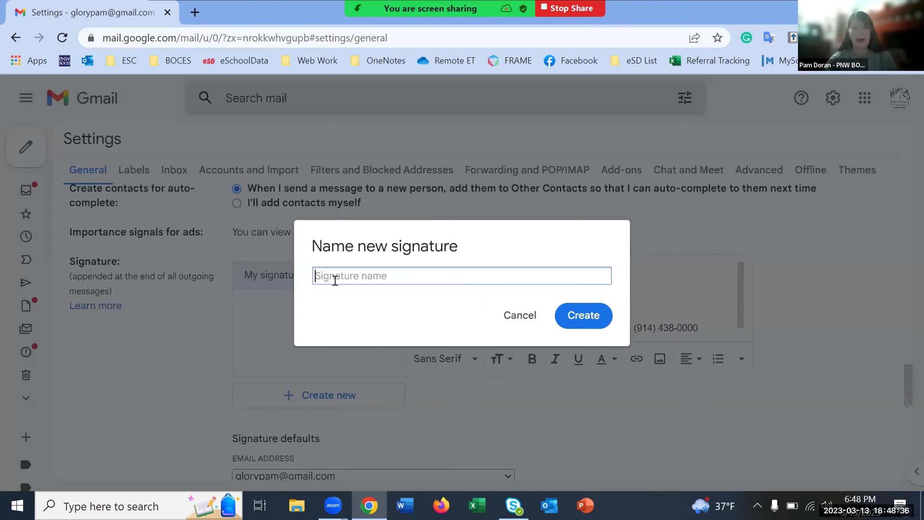
type("Pam")
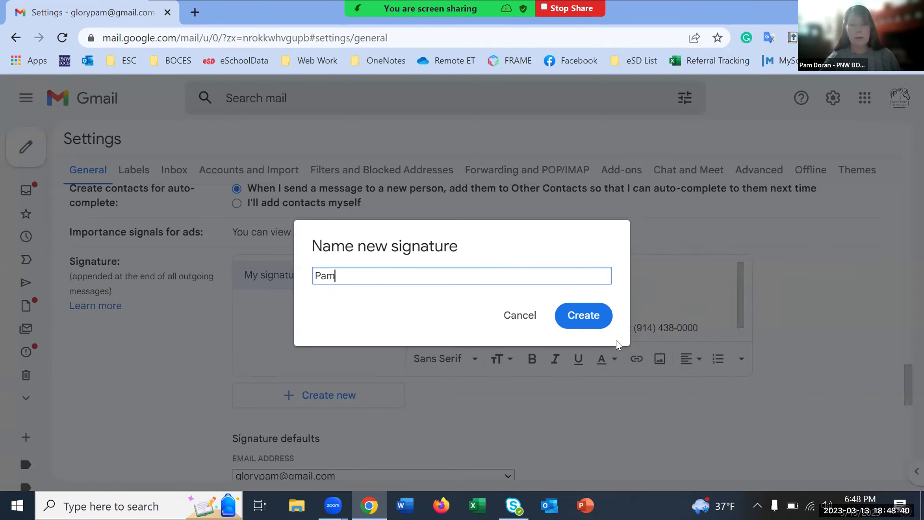
left_click(583, 316)
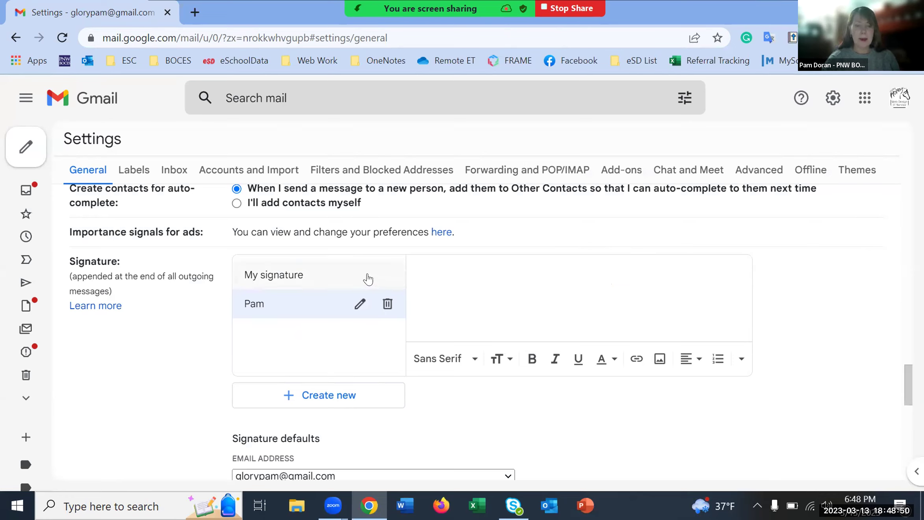
Step: Leave the settings page and discard its unsaved changes
mouse_move(16, 157)
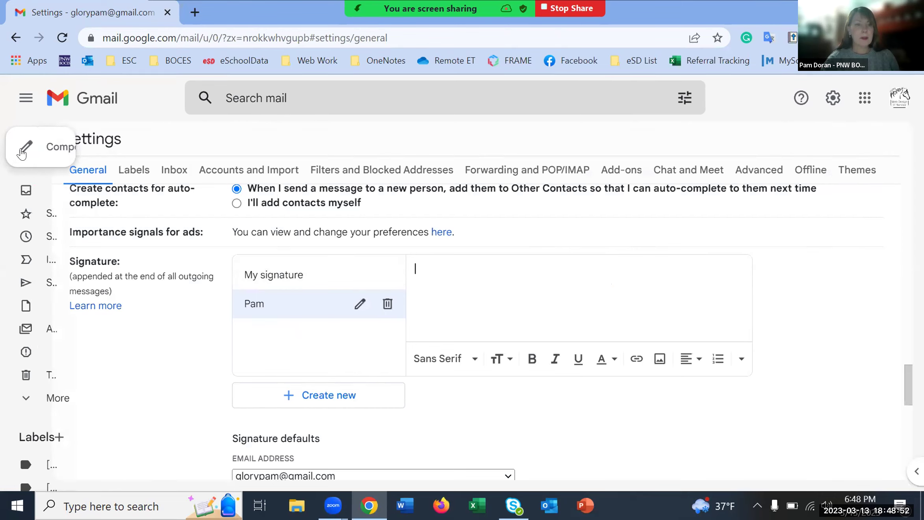
left_click(23, 147)
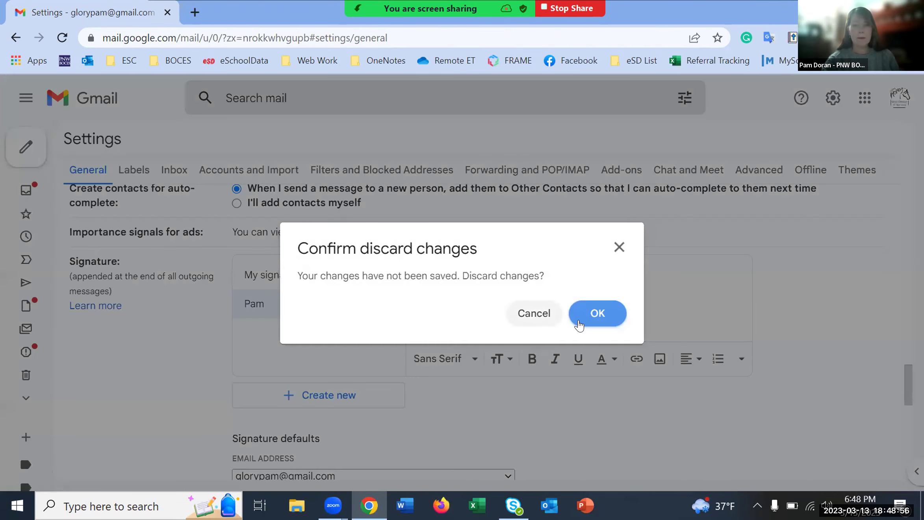
left_click(580, 324)
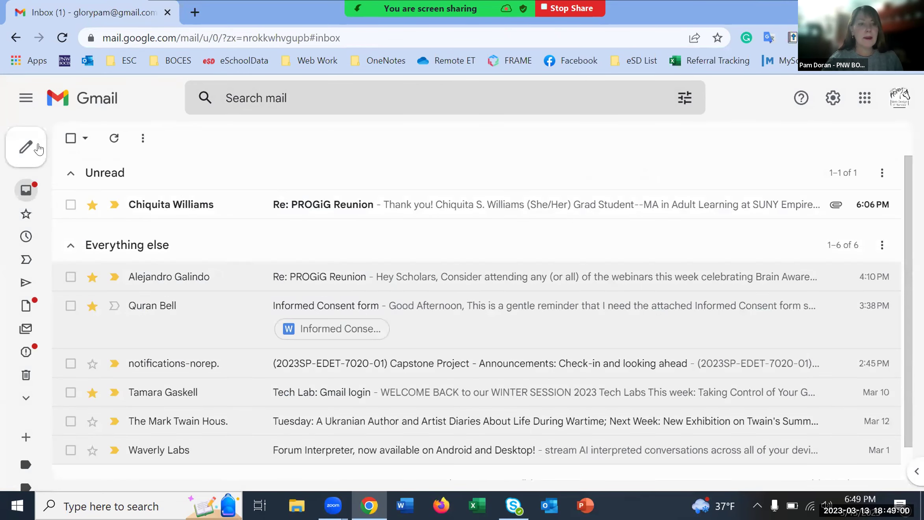
Step: Open a blank new message to check the automatically inserted signature, and close the message without filling it in
mouse_move(26, 149)
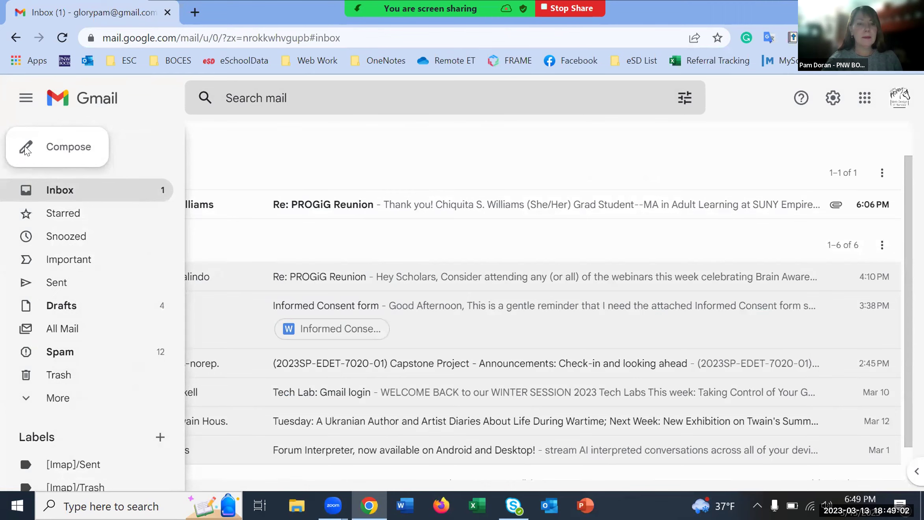
left_click(26, 149)
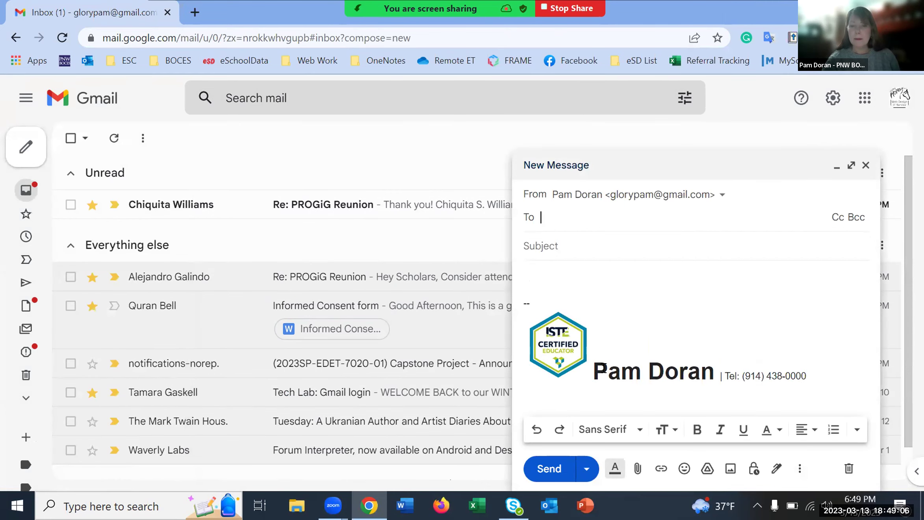
left_click(527, 272)
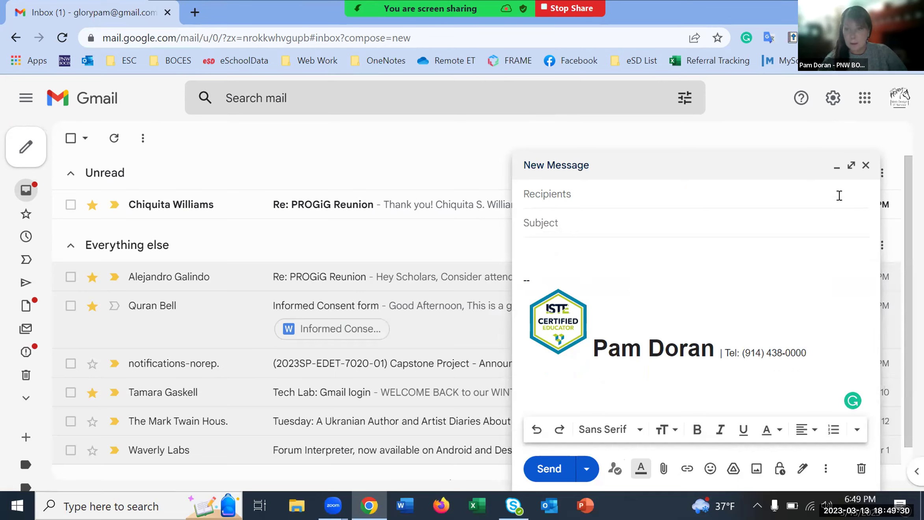
left_click(866, 166)
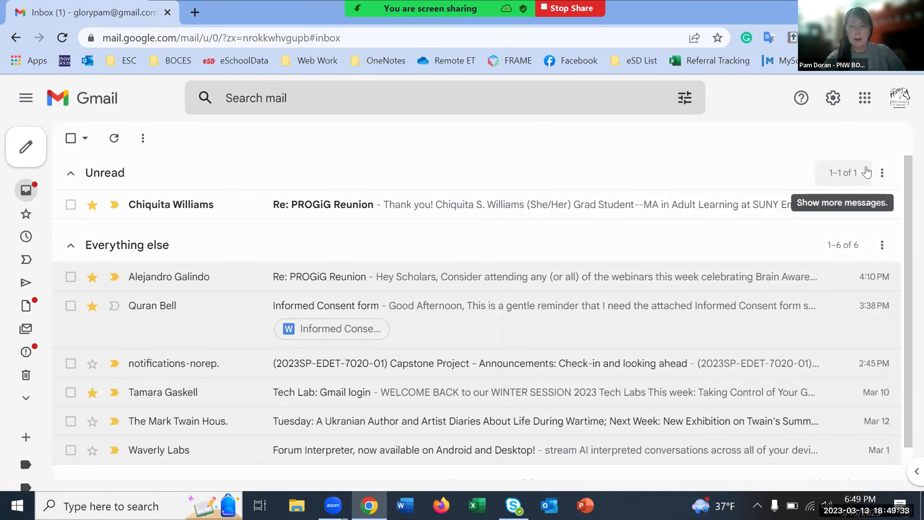
Step: Open the full settings, review the General section down to the Vacation responder, and highlight its heading
left_click(833, 99)
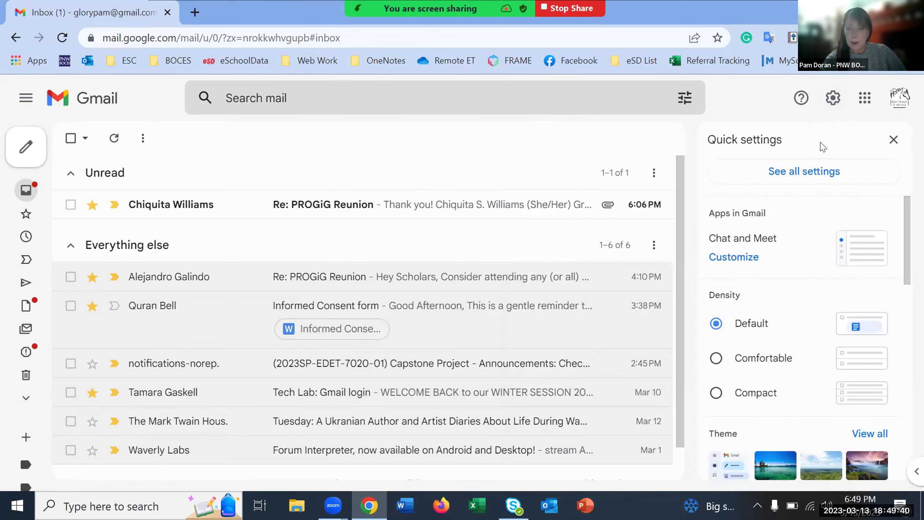
left_click(801, 172)
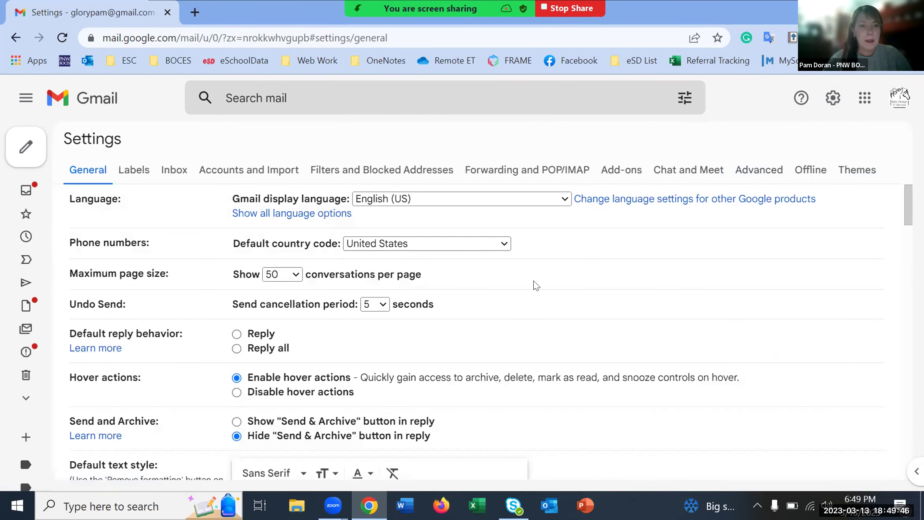
scroll(536, 285, "down", 5)
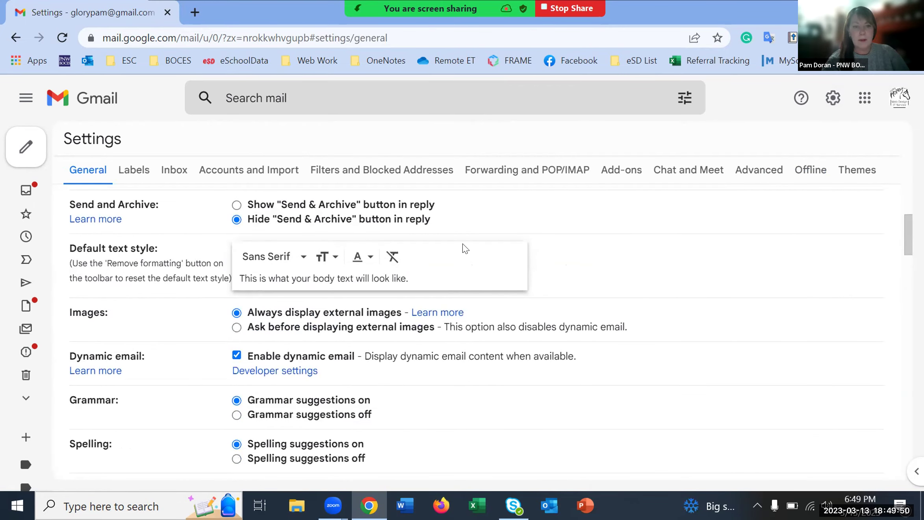
scroll(639, 269, "down", 8)
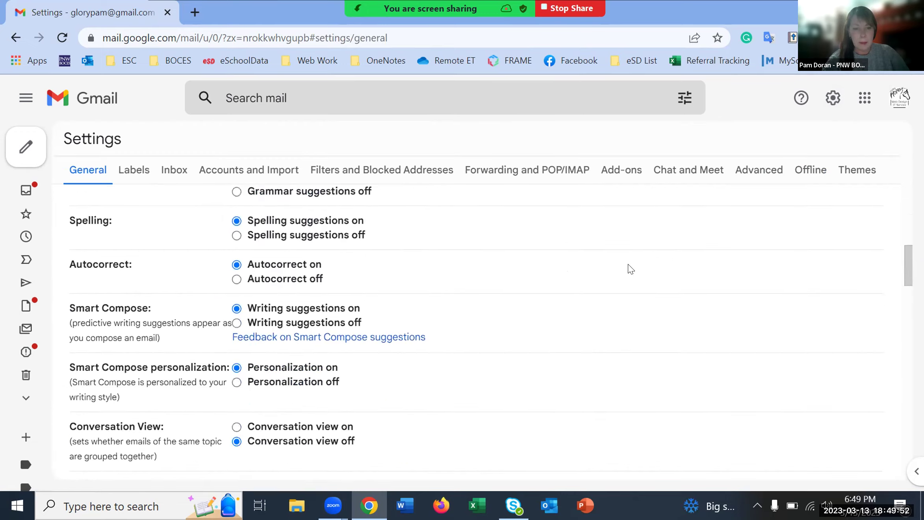
scroll(630, 269, "down", 9)
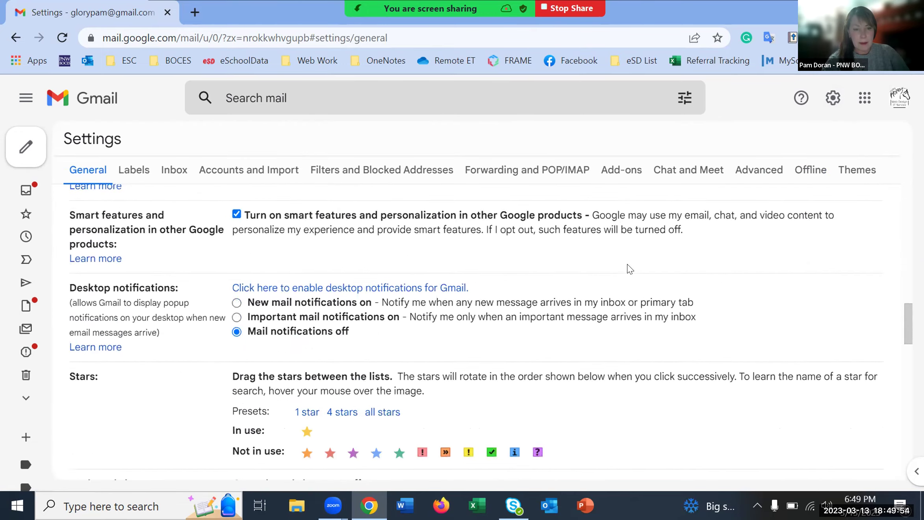
scroll(630, 269, "down", 9)
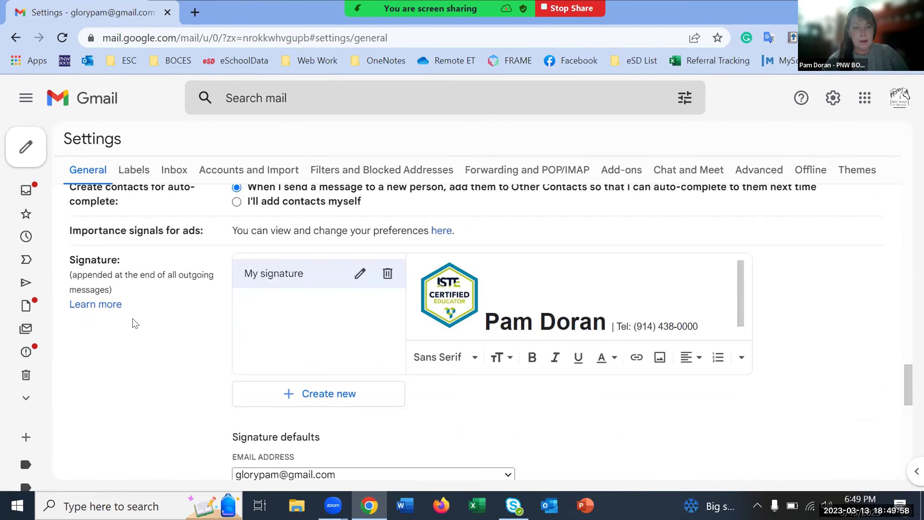
scroll(783, 321, "down", 3)
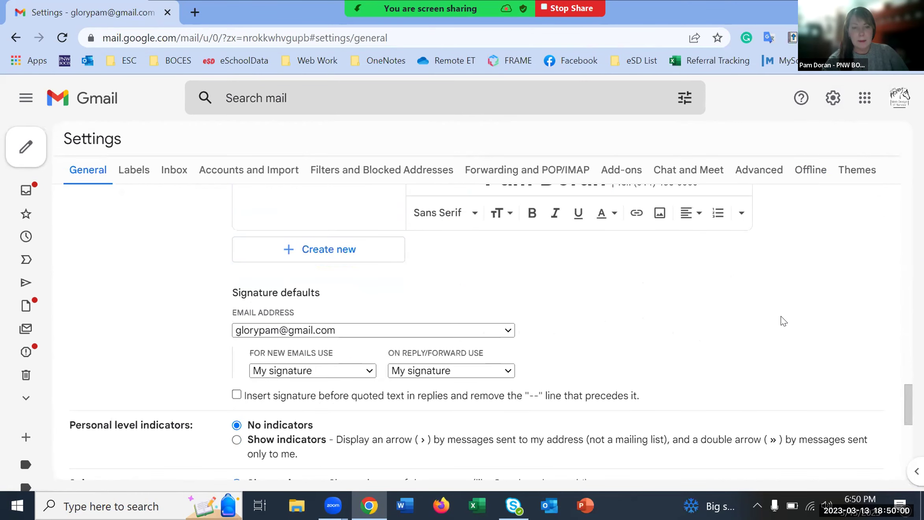
scroll(783, 321, "down", 5)
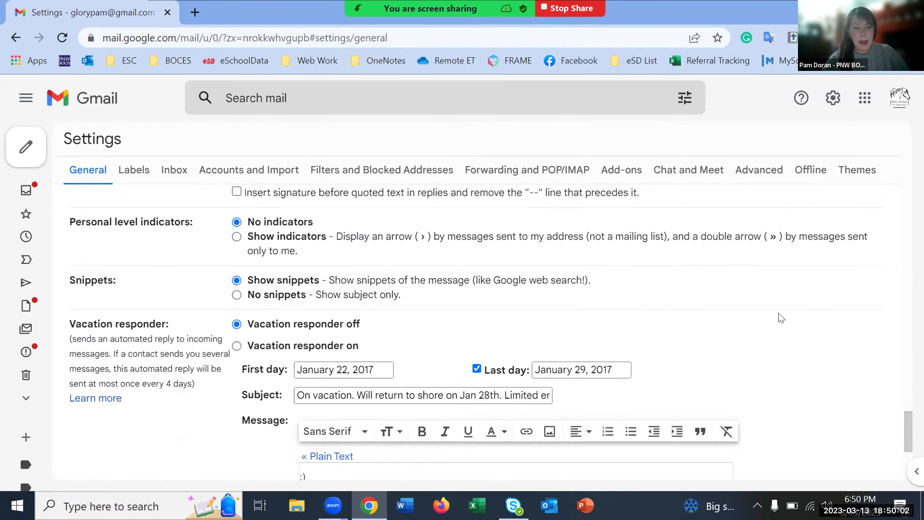
scroll(781, 317, "down", 2)
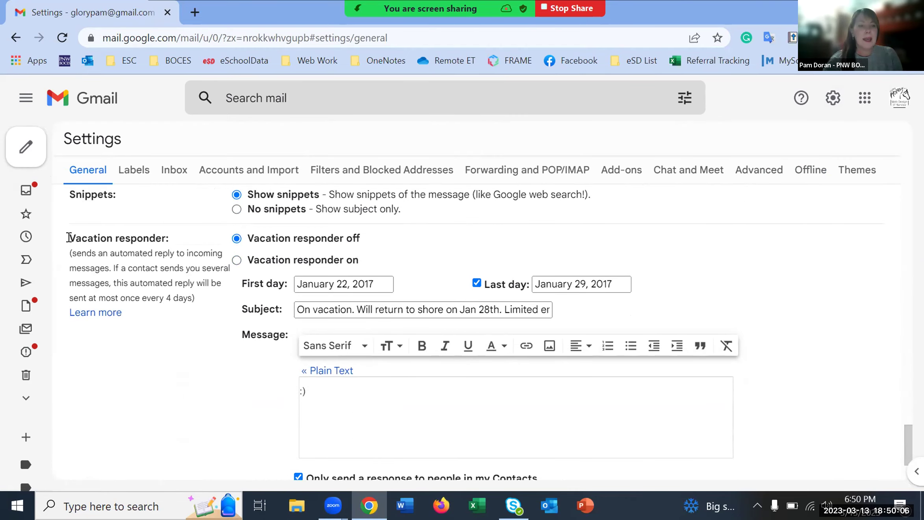
left_click_drag(71, 238, 205, 238)
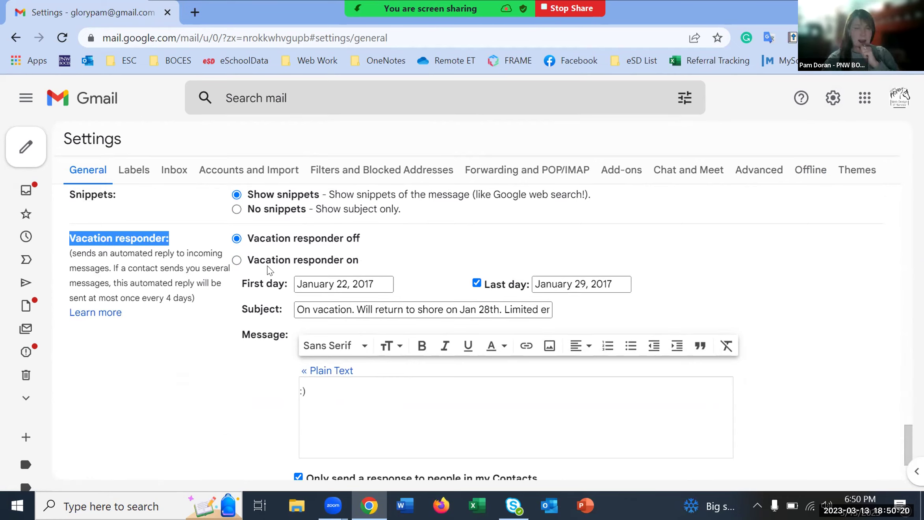
Step: Turn on the vacation responder and set its first day to March 14, 2023
left_click(237, 260)
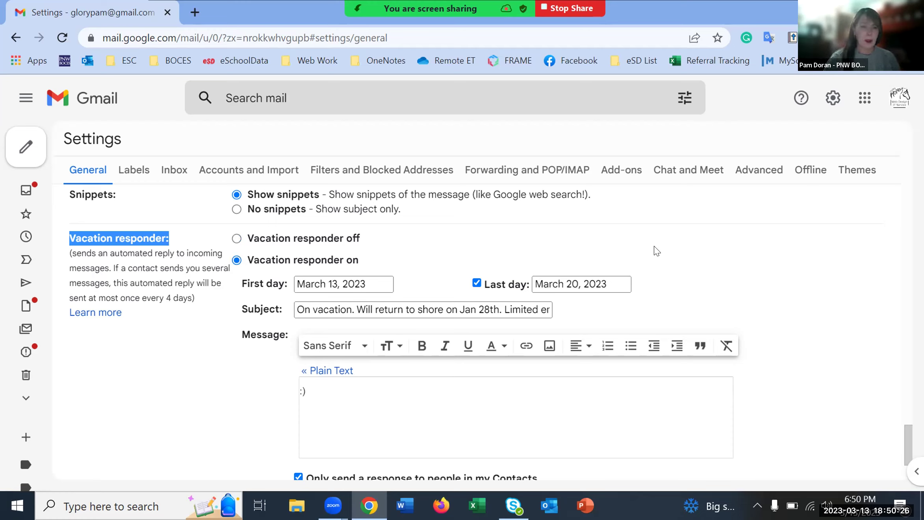
left_click(296, 283)
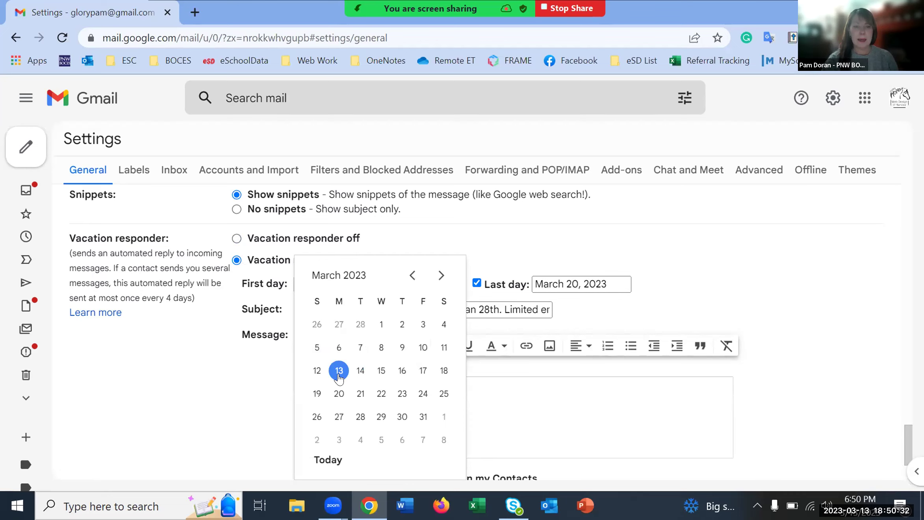
left_click(360, 373)
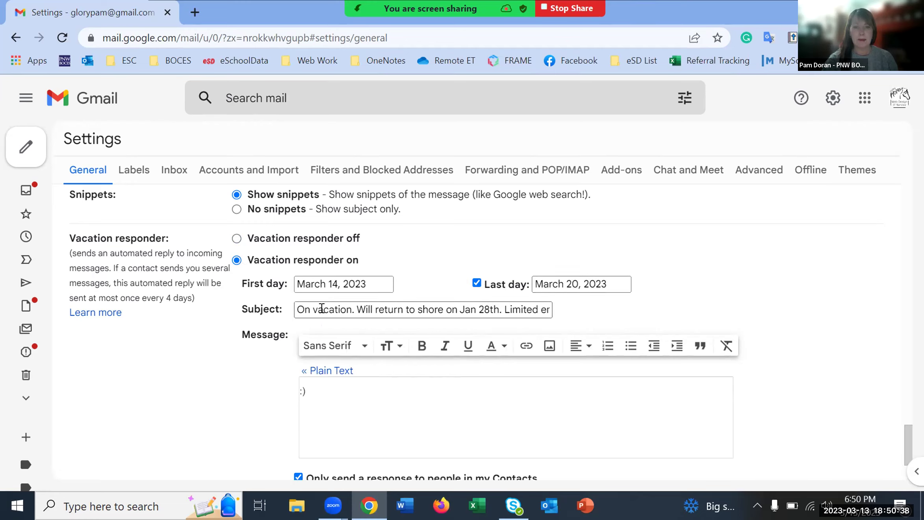
Step: Set the responder's subject to "Snow storm not available" and its message to "Please contact my office." plus a sentence to ask for a named colleague
left_click_drag(293, 309, 639, 403)
type("S")
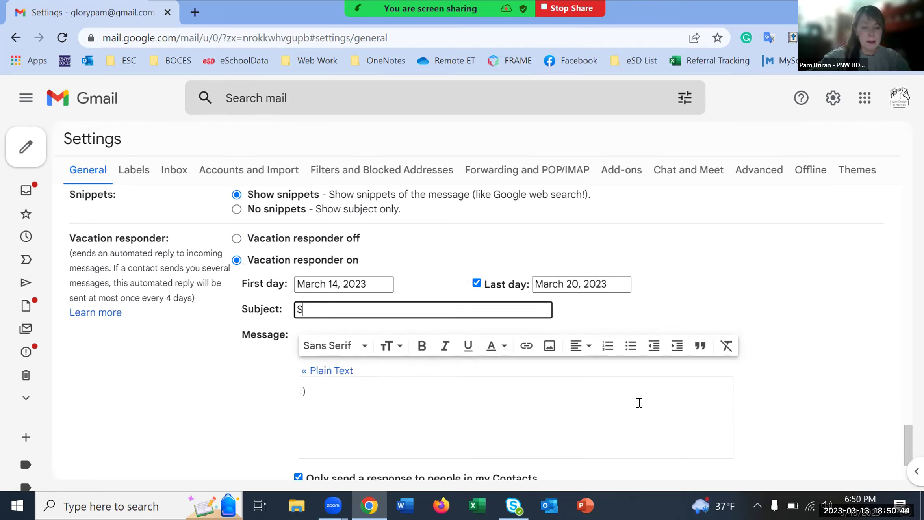
type("now storm not available")
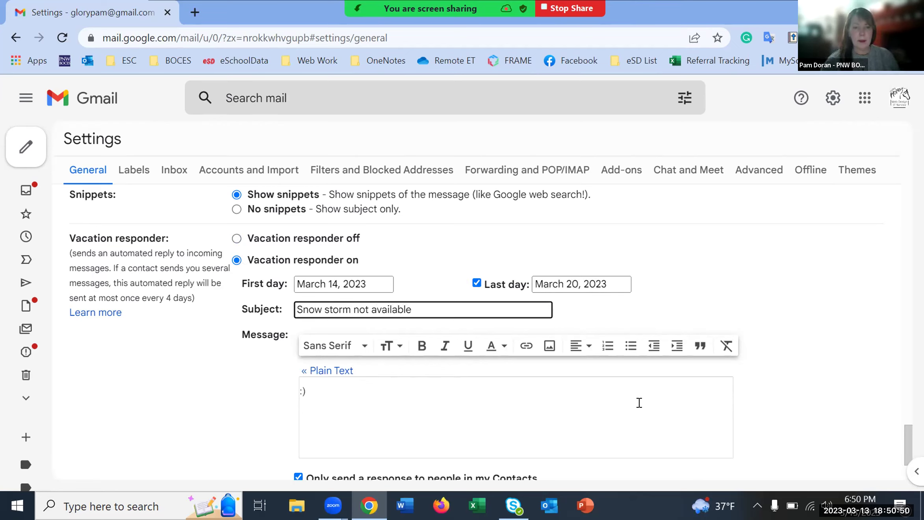
left_click(645, 401)
key("ctrl+a")
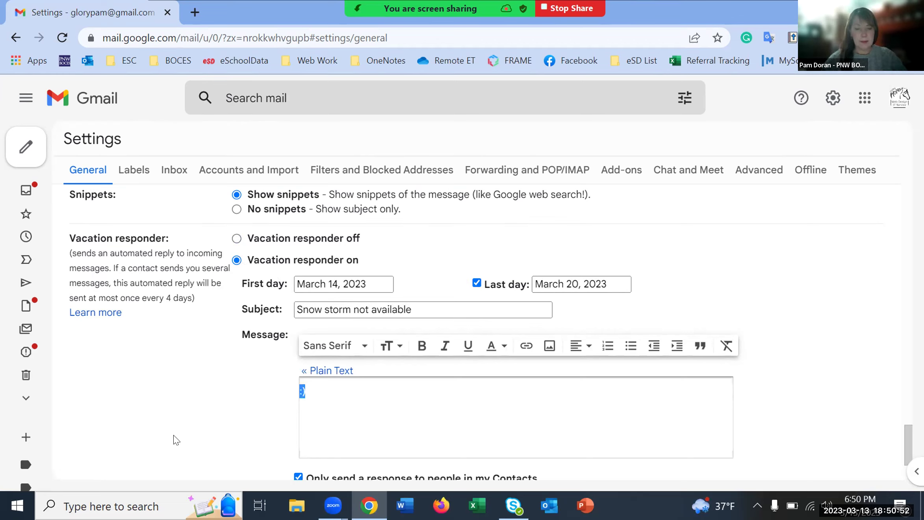
type("Please contact my office.")
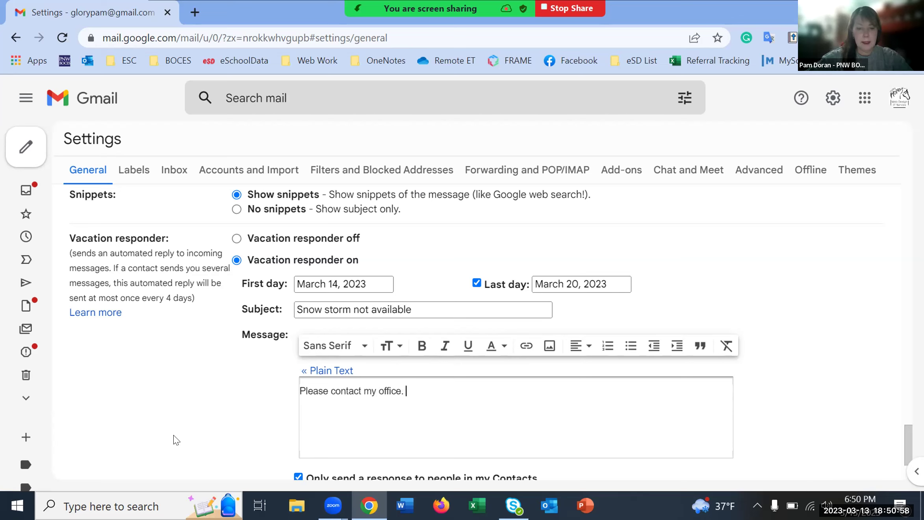
type(" Ask for Mary")
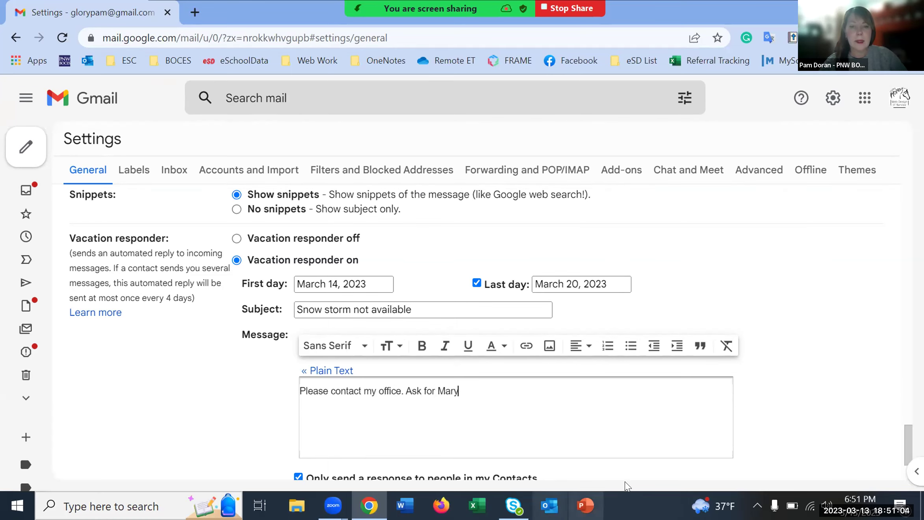
scroll(584, 390, "down", 2)
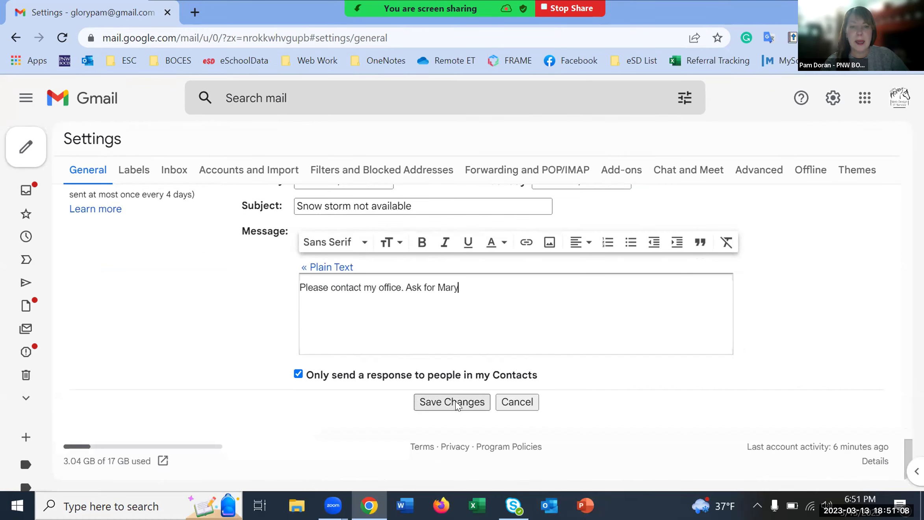
scroll(293, 247, "up", 2)
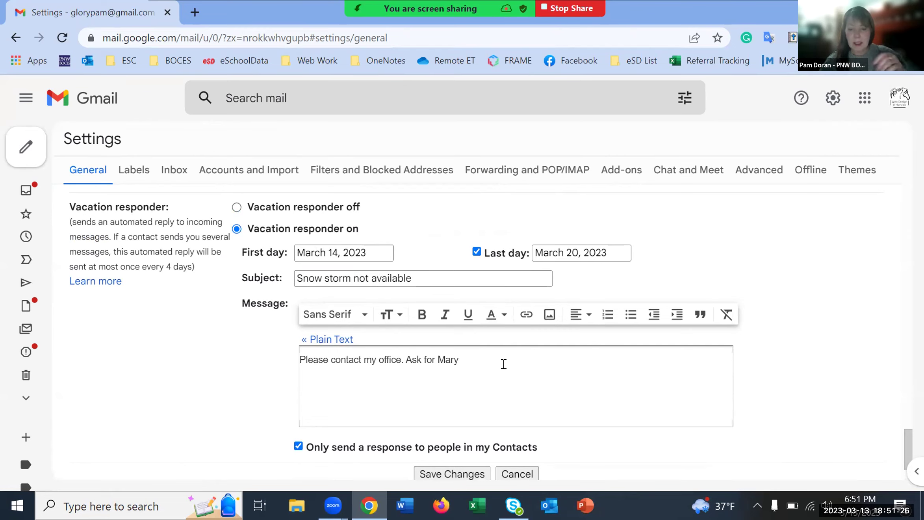
type(".")
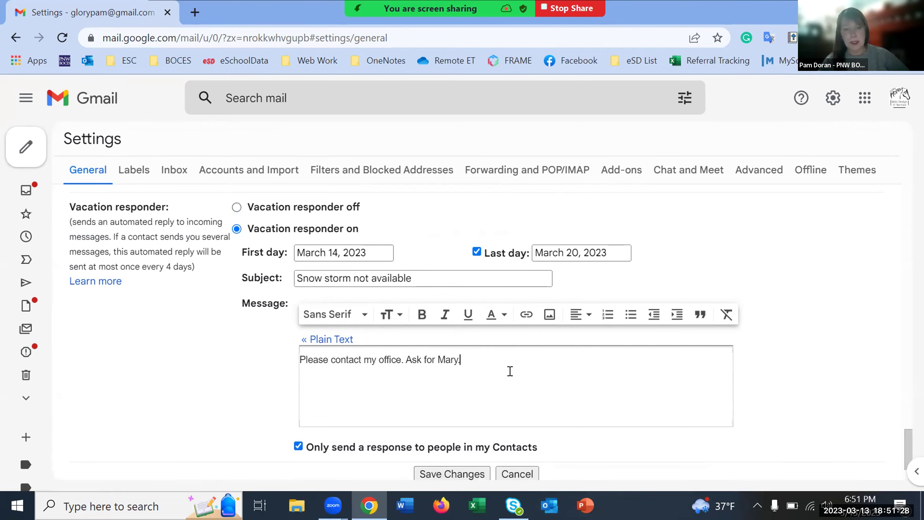
Step: Stop sharing the screen in the Zoom meeting
scroll(231, 393, "down", 2)
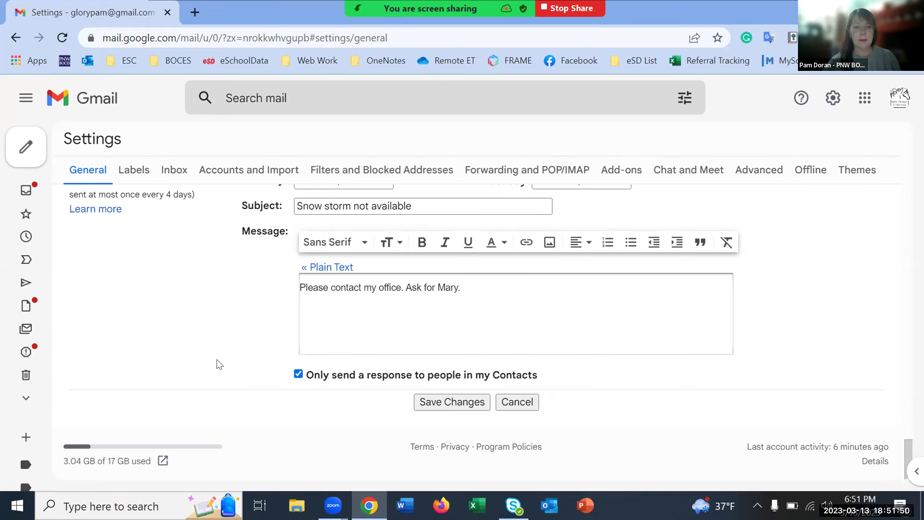
scroll(219, 365, "up", 15)
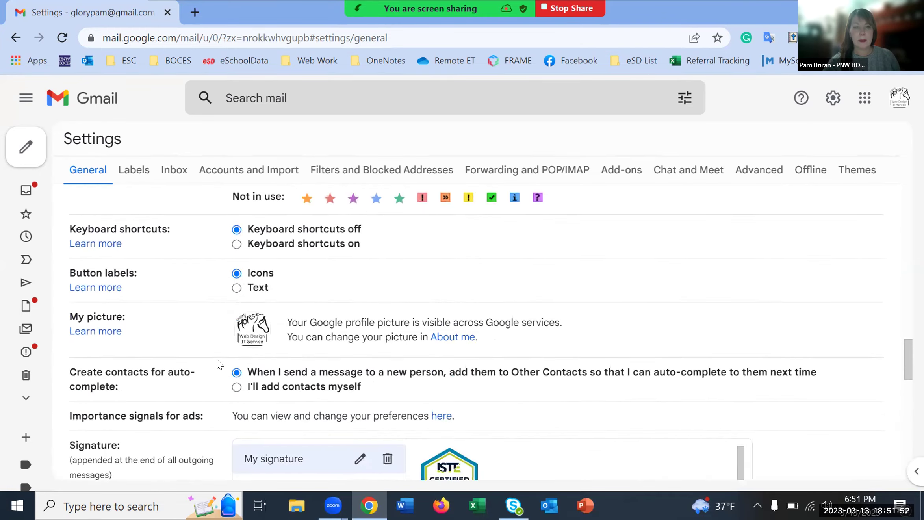
scroll(219, 365, "up", 10)
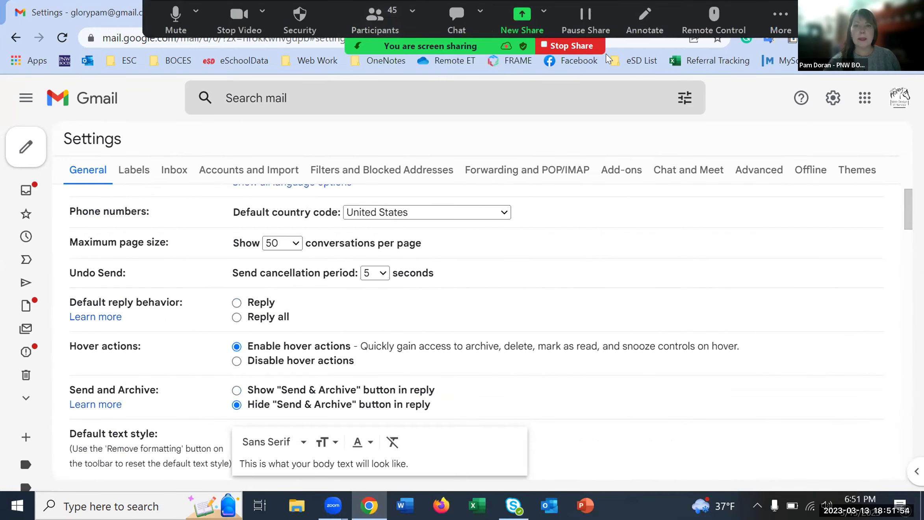
left_click(583, 48)
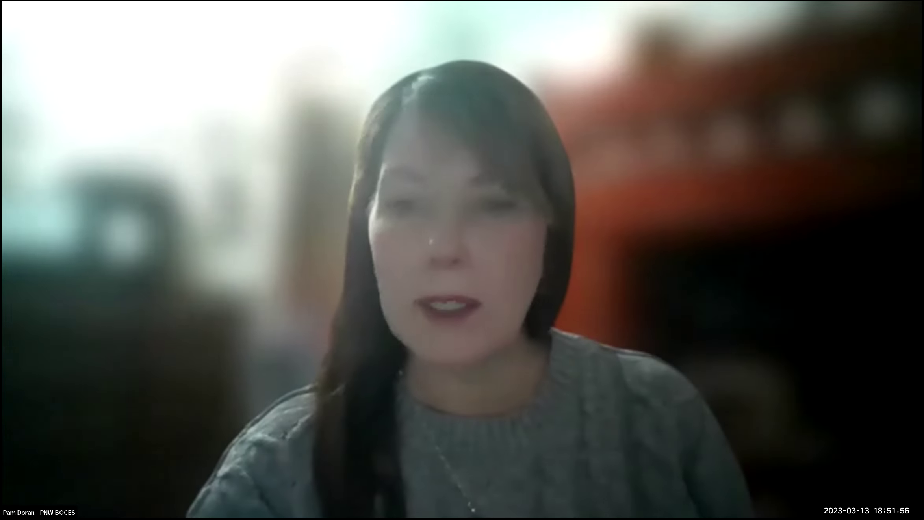
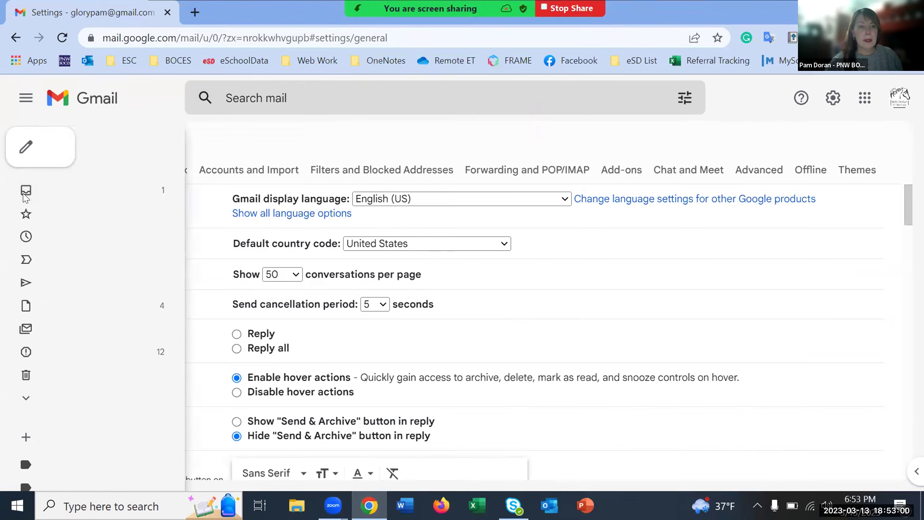
Step: Return to the inbox, discarding the unsaved vacation responder changes, and open the quick settings
left_click(607, 324)
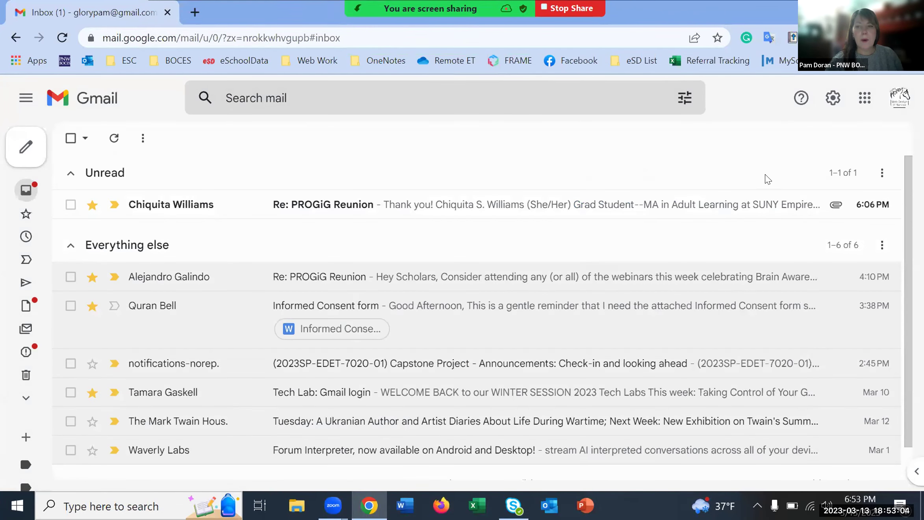
left_click(833, 99)
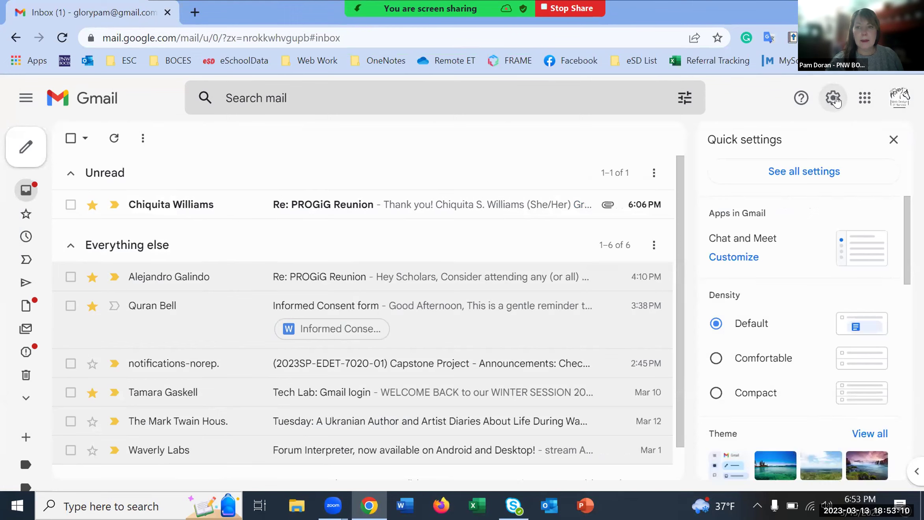
Step: Open the full settings and look through the General options down to the vacation responder and back up to Undo Send
left_click(829, 172)
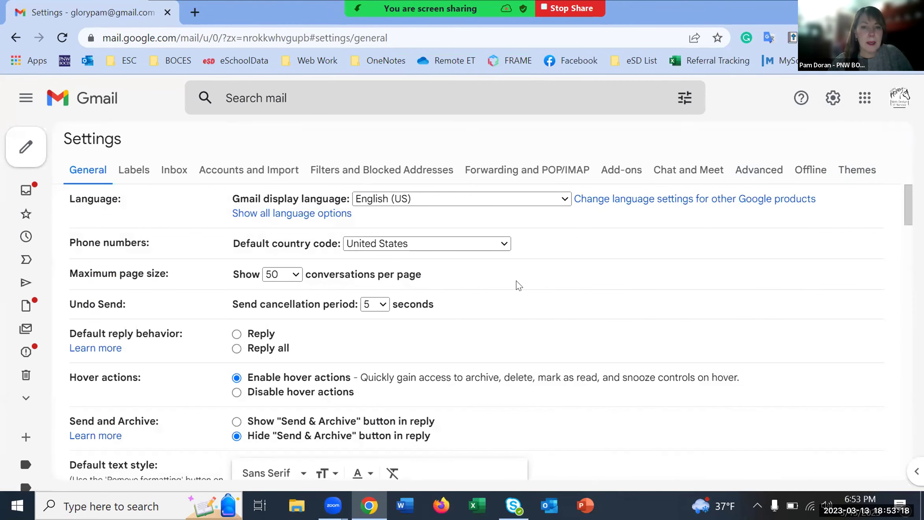
scroll(493, 299, "down", 3)
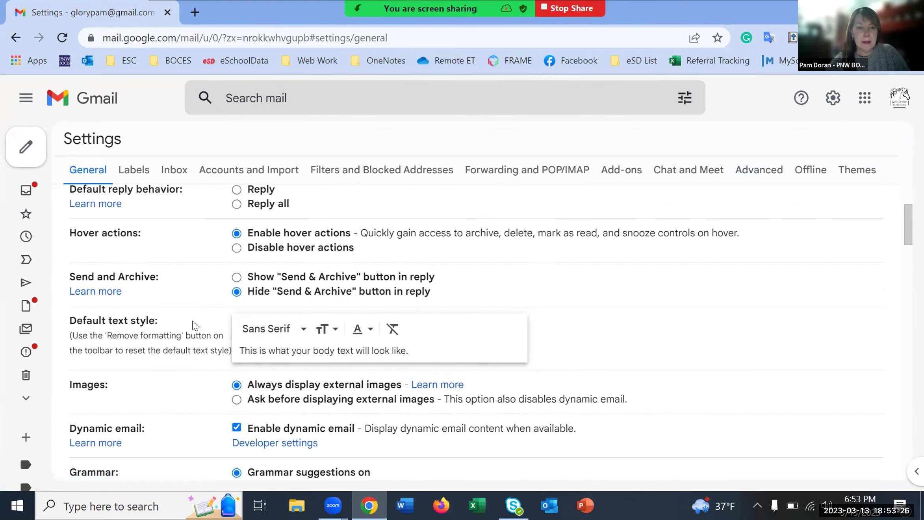
scroll(176, 338, "down", 10)
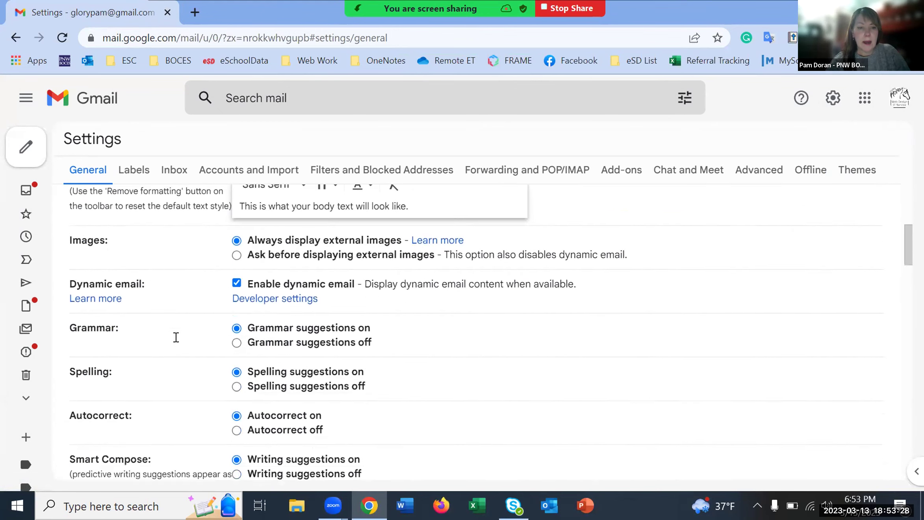
scroll(176, 343, "down", 10)
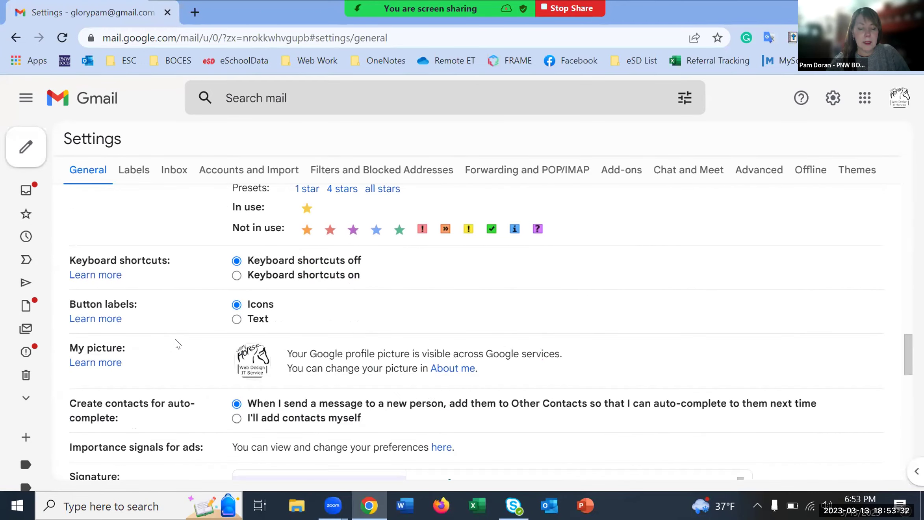
scroll(176, 344, "down", 4)
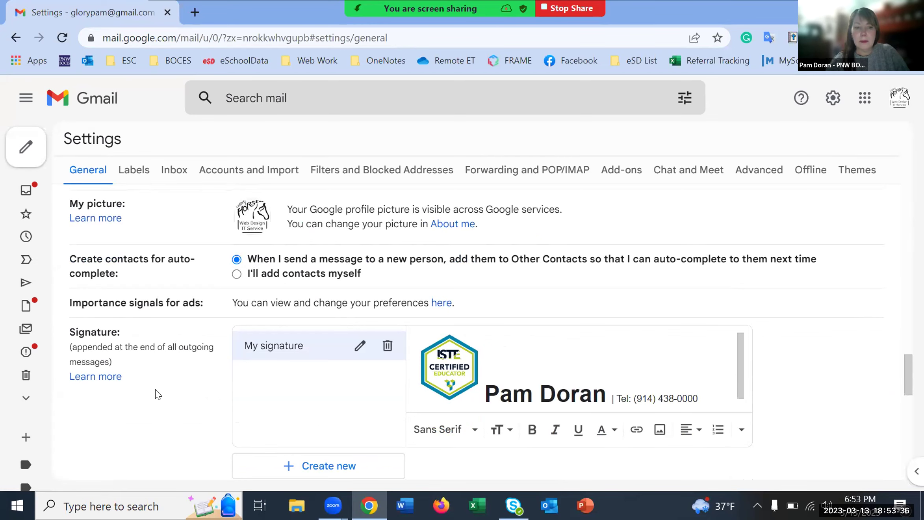
scroll(157, 394, "down", 5)
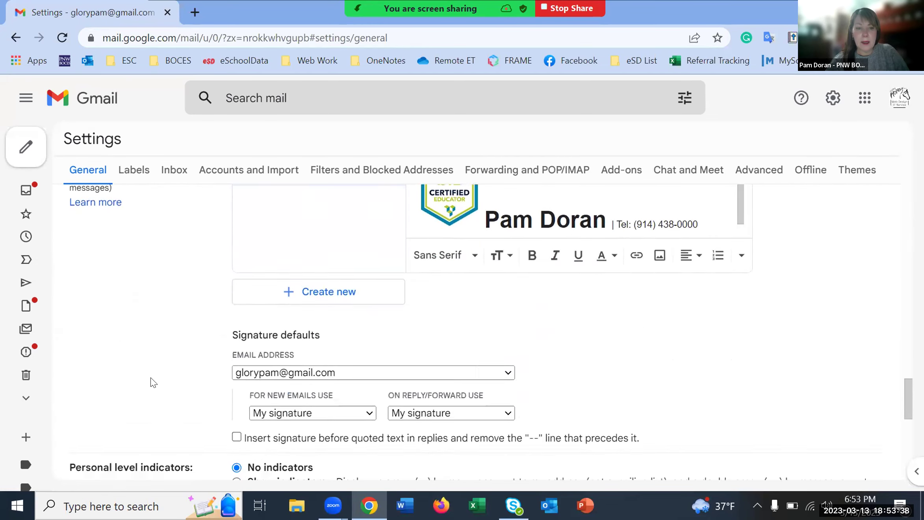
scroll(154, 382, "down", 4)
scroll(150, 376, "down", 2)
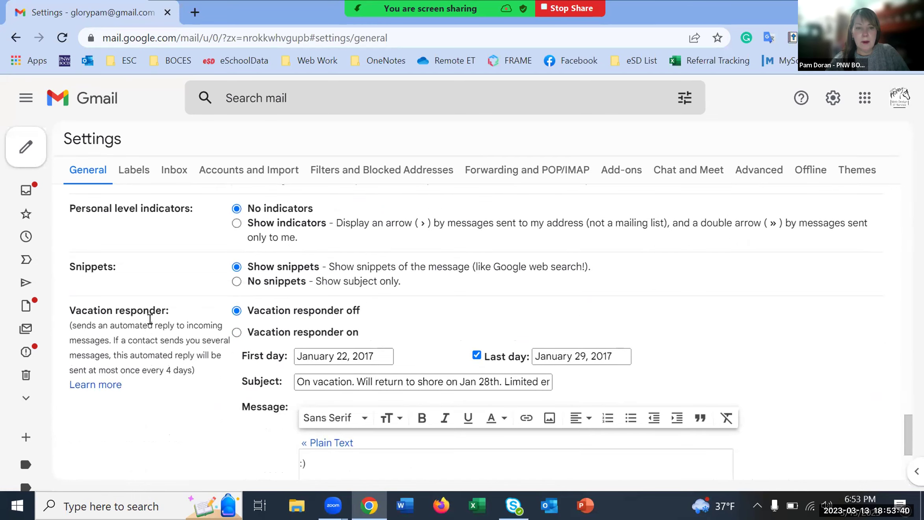
scroll(186, 337, "down", 3)
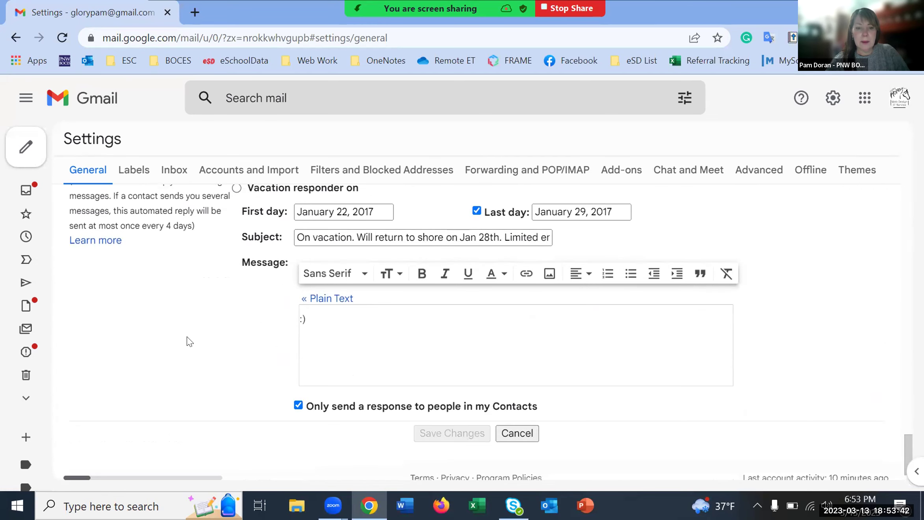
scroll(189, 341, "up", 10)
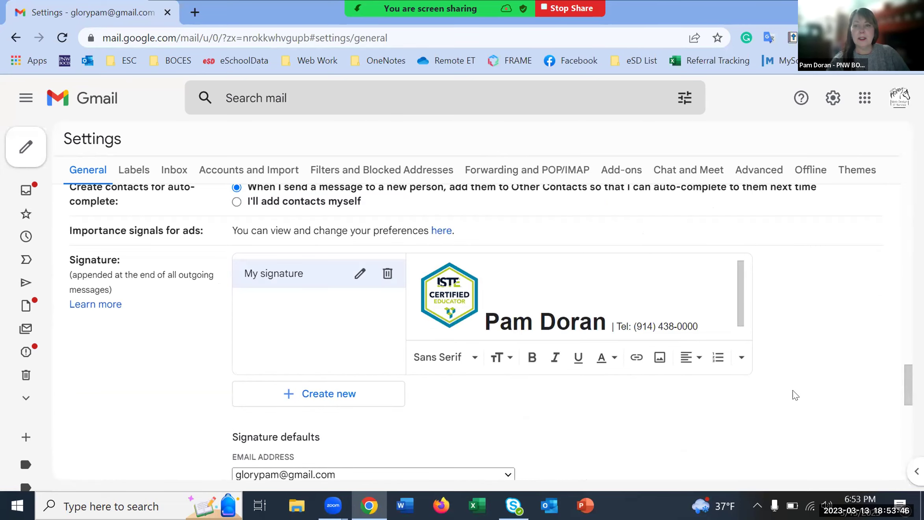
scroll(783, 389, "up", 5)
scroll(784, 391, "up", 10)
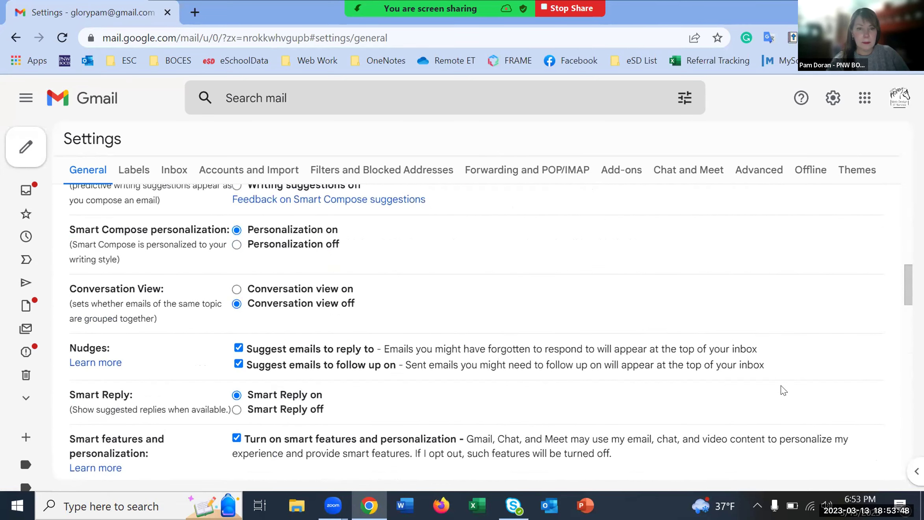
scroll(784, 390, "up", 8)
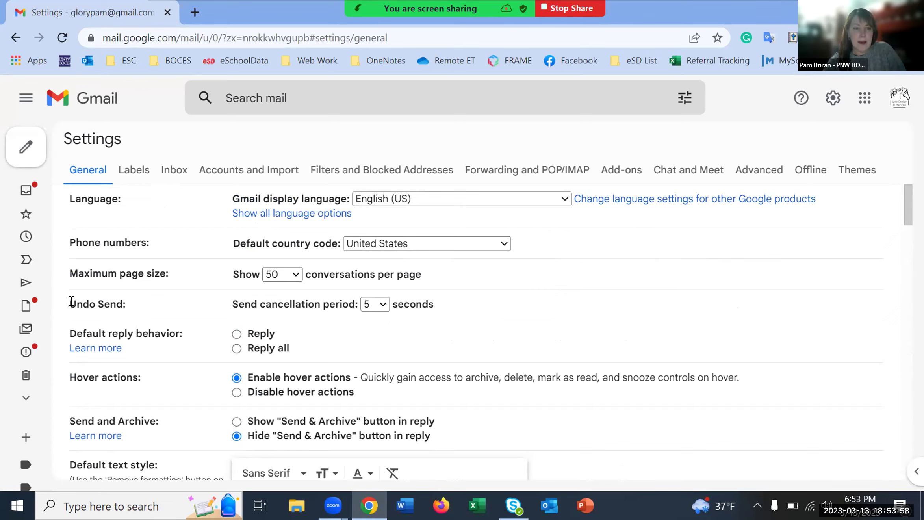
Step: Set the Undo Send cancellation period to 30 seconds and save the settings changes
left_click(99, 305, "shift")
left_click(101, 307)
left_click_drag(69, 301, 172, 307)
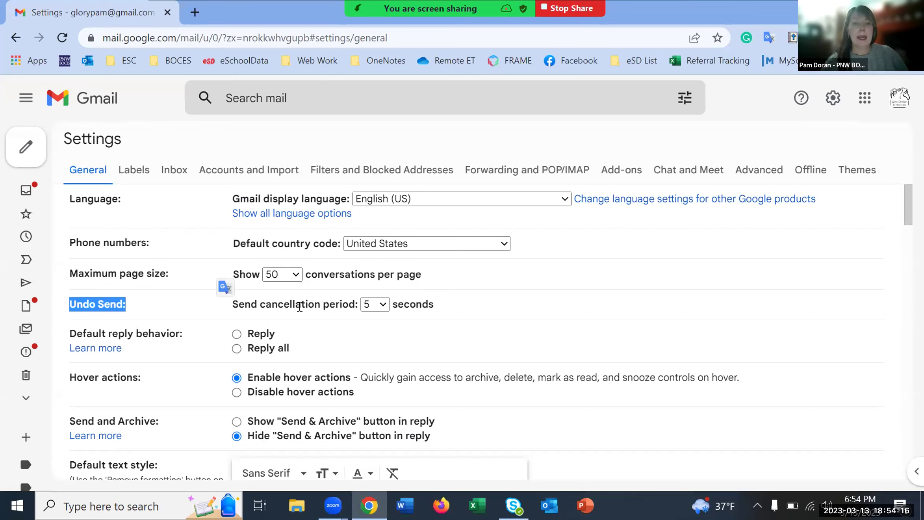
left_click(383, 306)
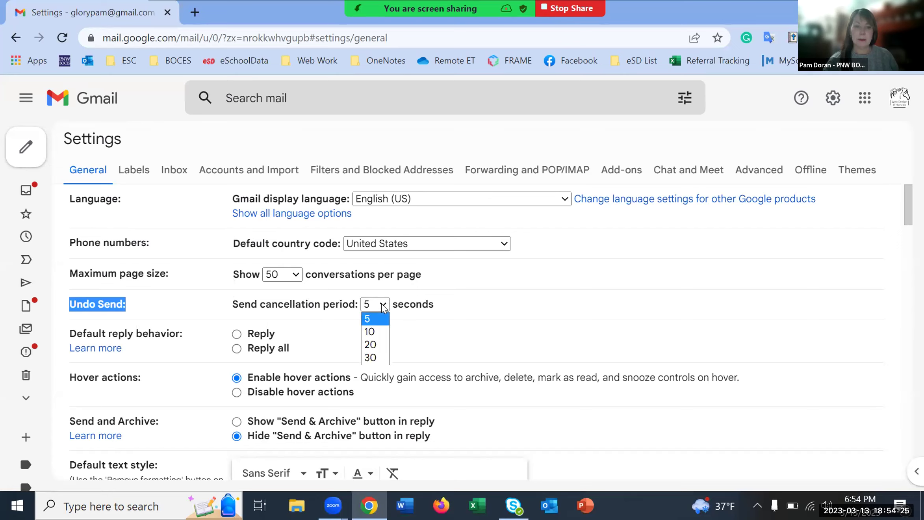
left_click(379, 357)
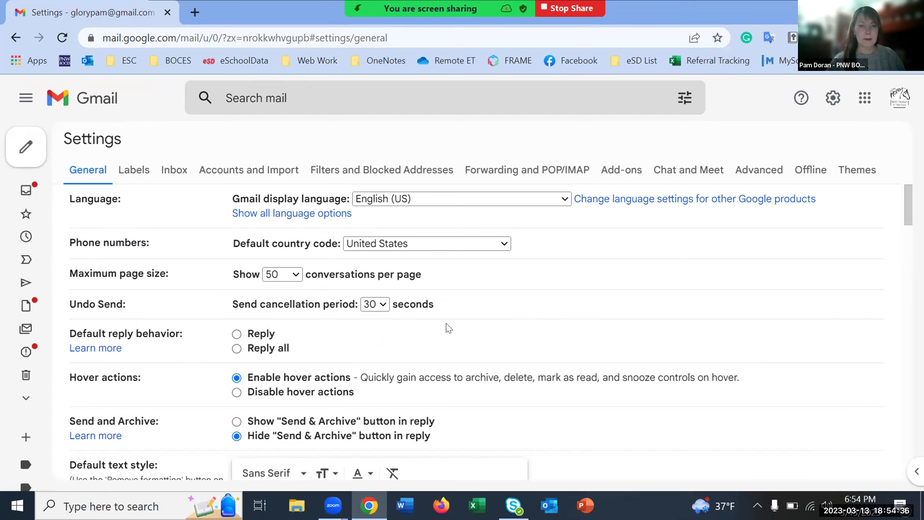
scroll(433, 306, "down", 20)
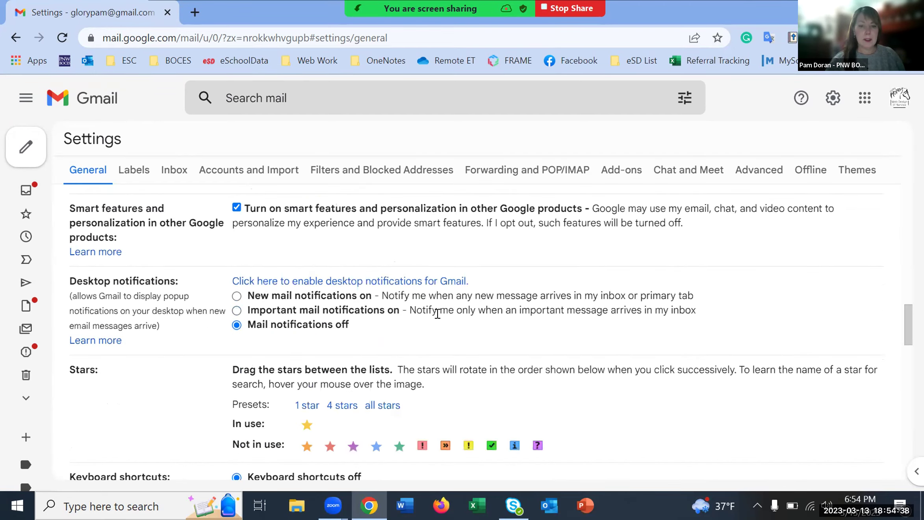
scroll(395, 409, "down", 1)
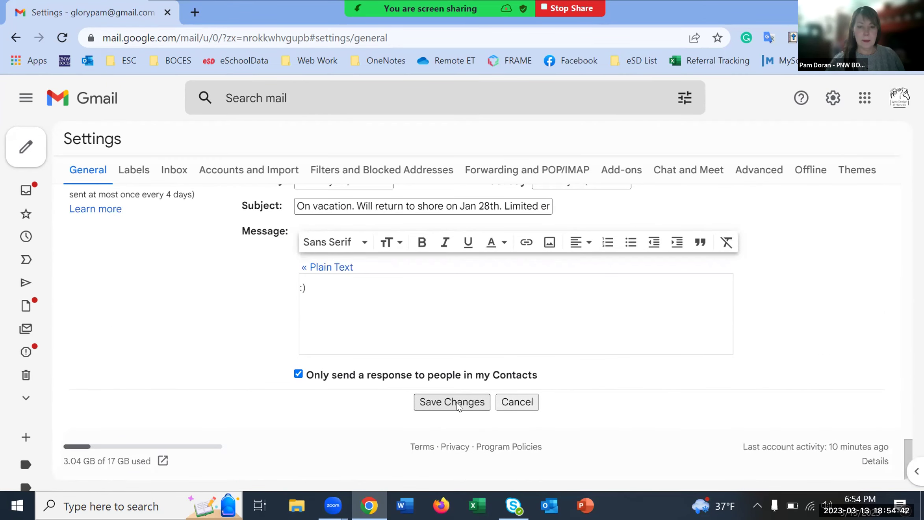
left_click(457, 405)
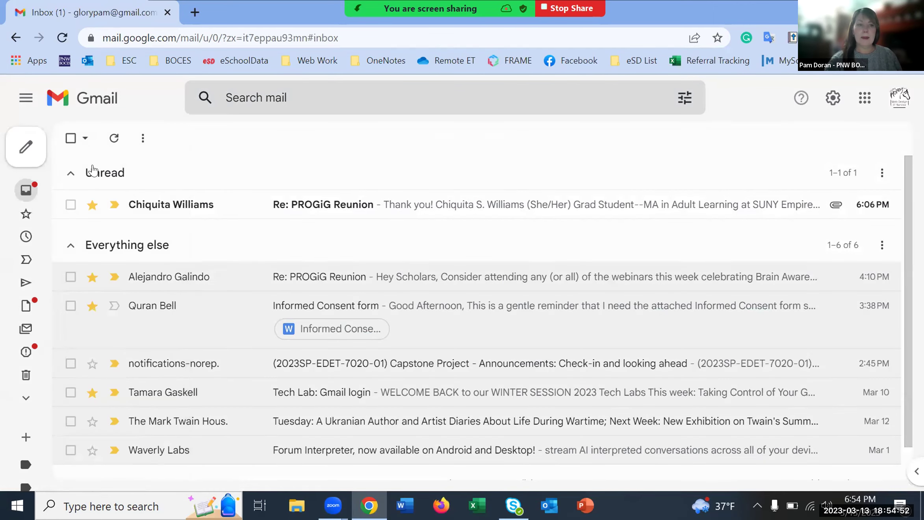
Step: Compose an email to the saved contact with subject "Recalling this email" and body "Take back", and send it
left_click(21, 156)
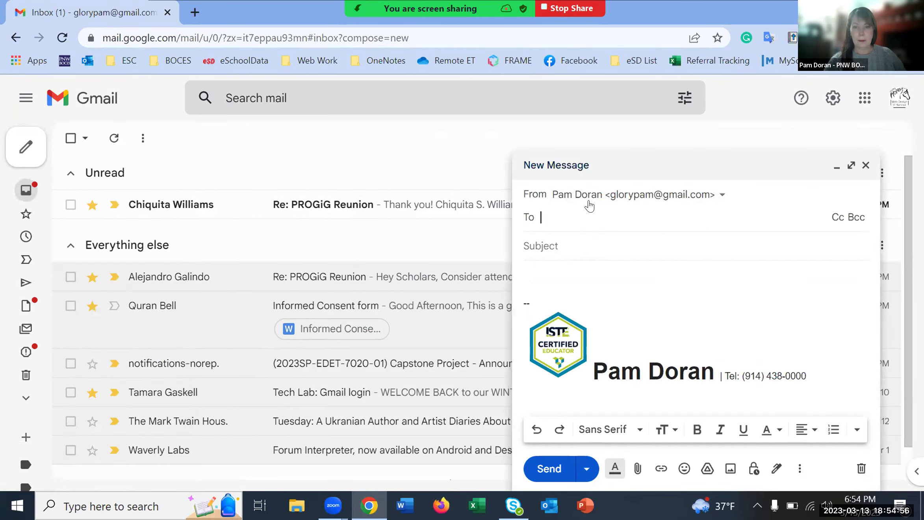
type("chrjimdor")
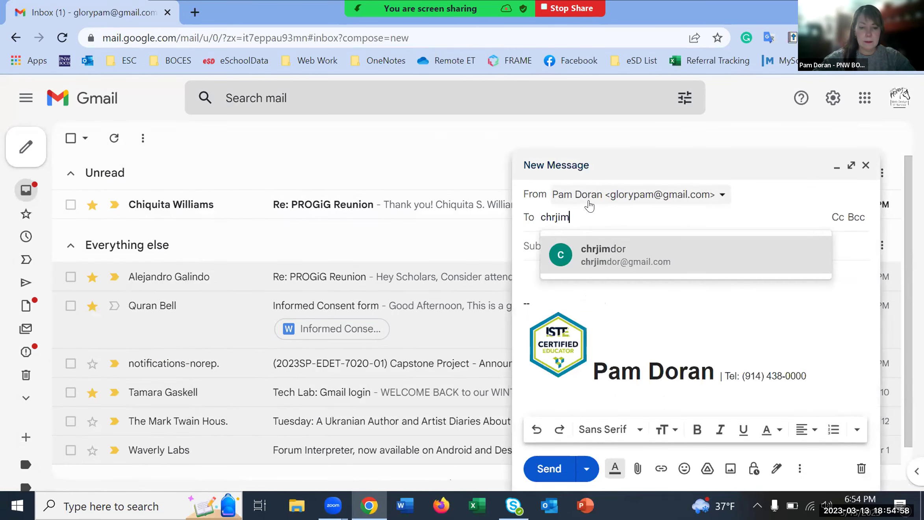
left_click(635, 254)
left_click(556, 254)
type("Recalling")
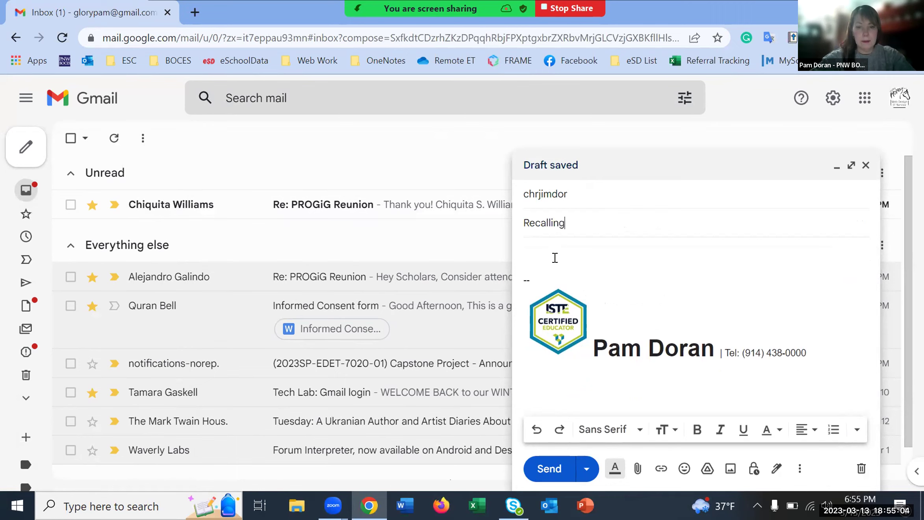
type(" thie")
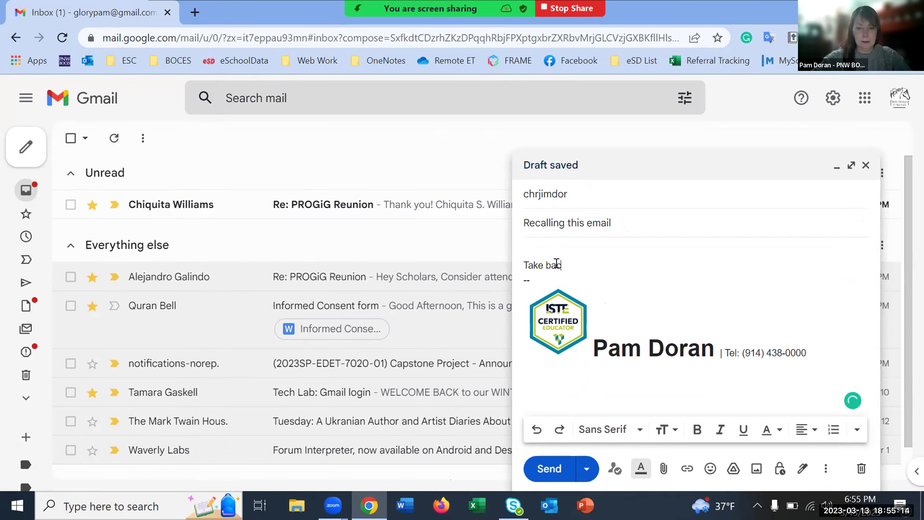
type("k")
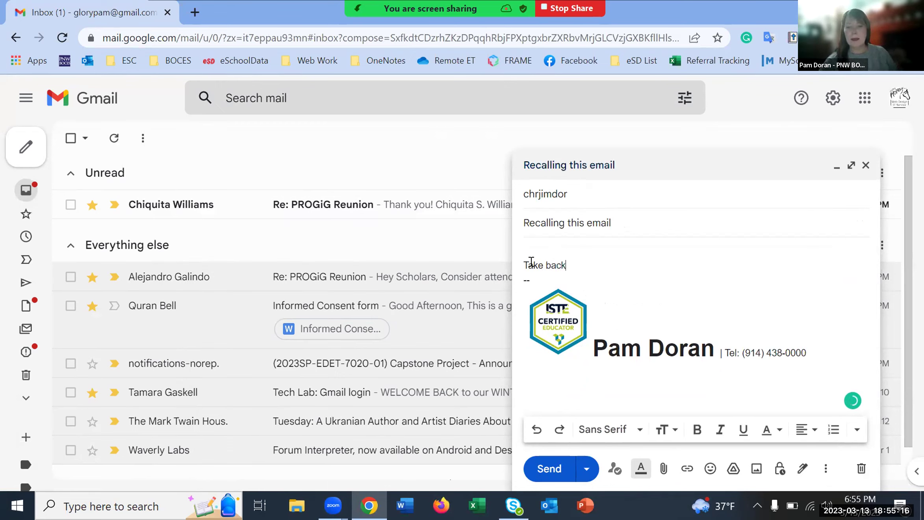
left_click(559, 469)
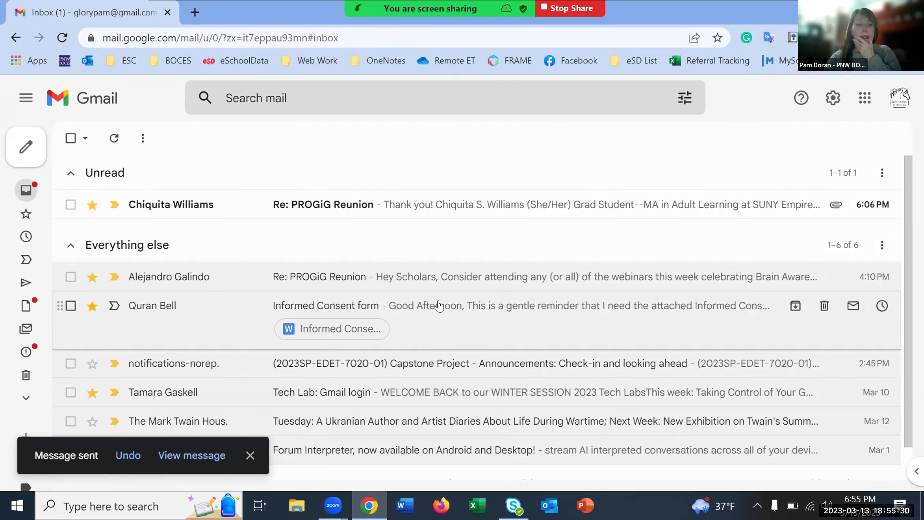
Step: Open the sent message "Recalling this email" and check its message and conversation actions for a recall option
mouse_move(25, 194)
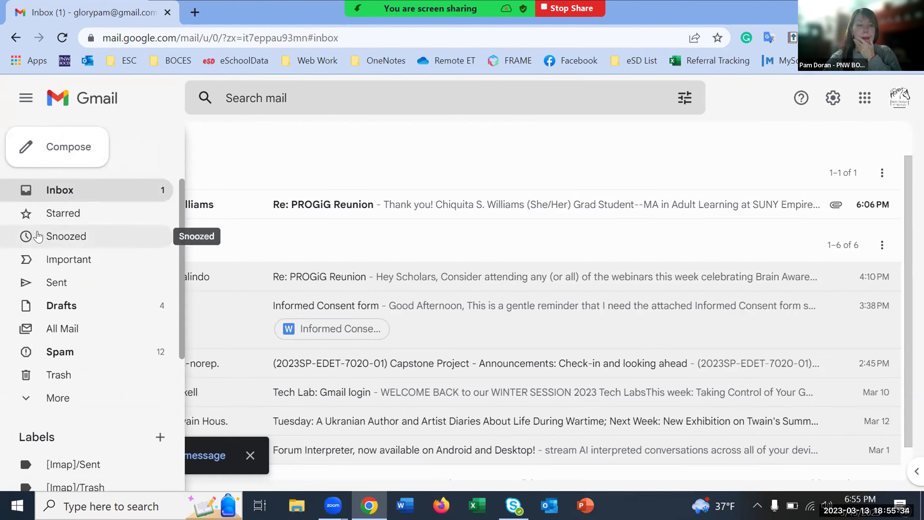
left_click(60, 292)
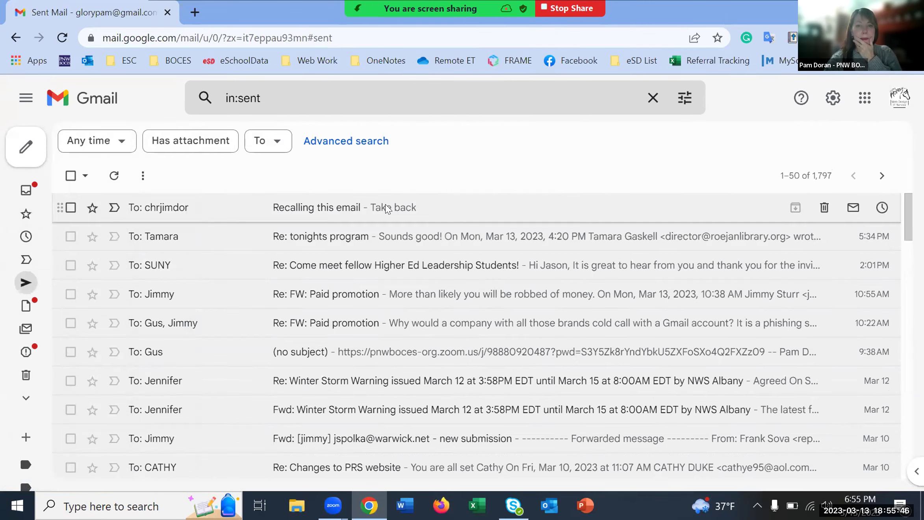
left_click(385, 208)
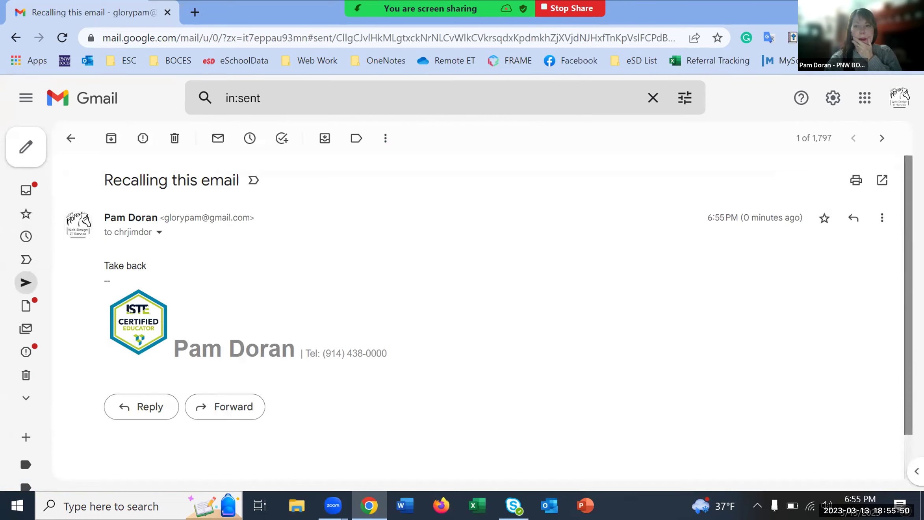
left_click(883, 219)
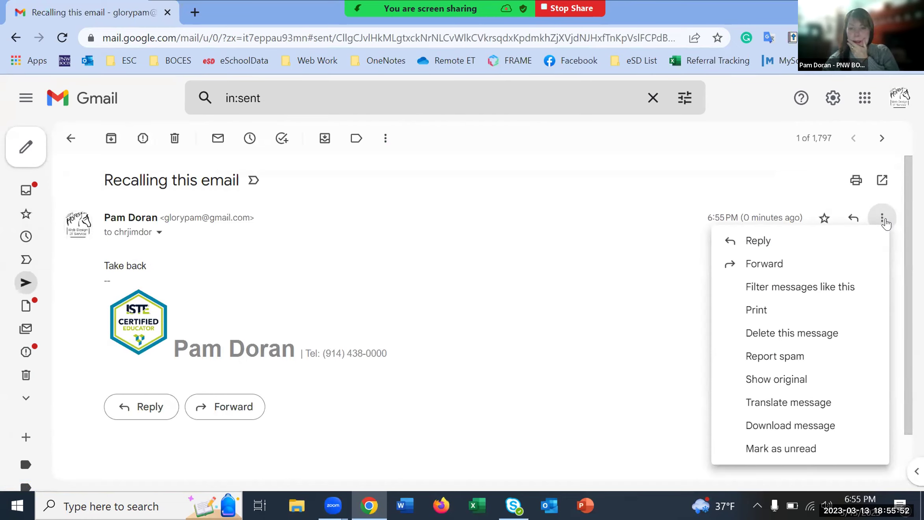
scroll(846, 333, "down", 1)
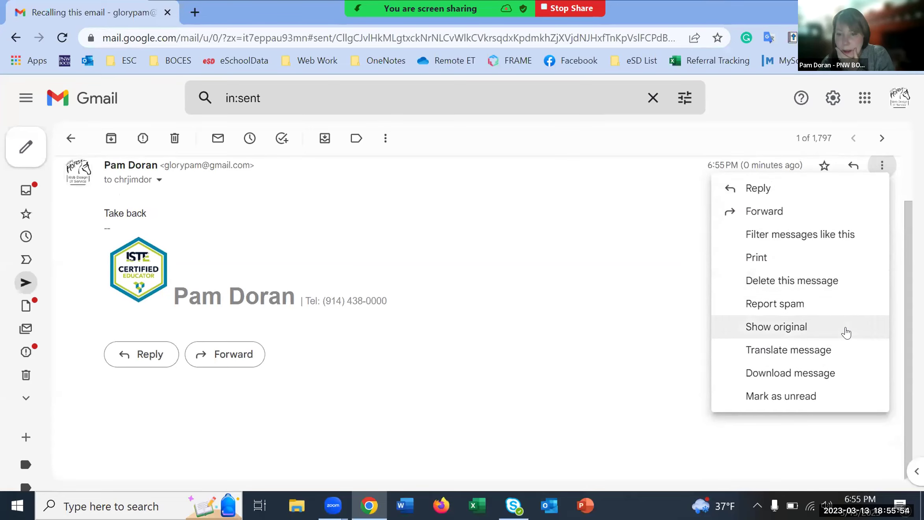
scroll(838, 329, "up", 1)
left_click(589, 345)
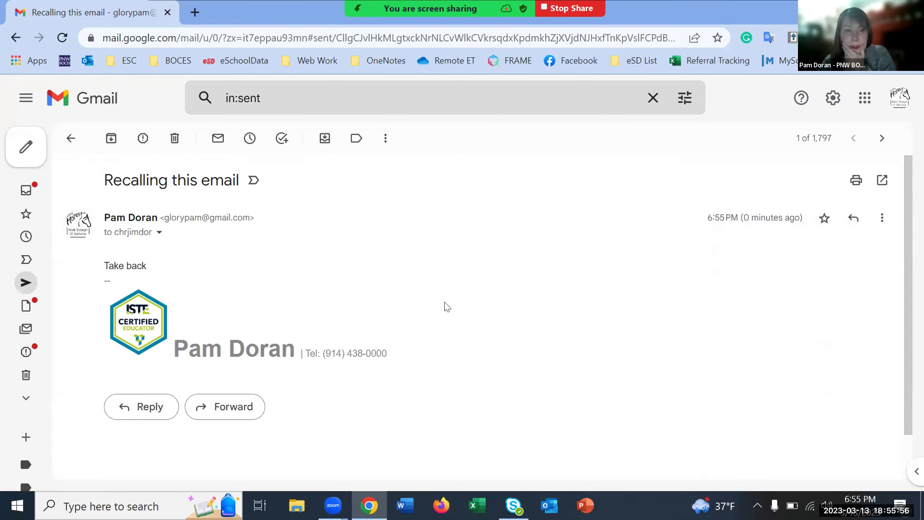
left_click(386, 139)
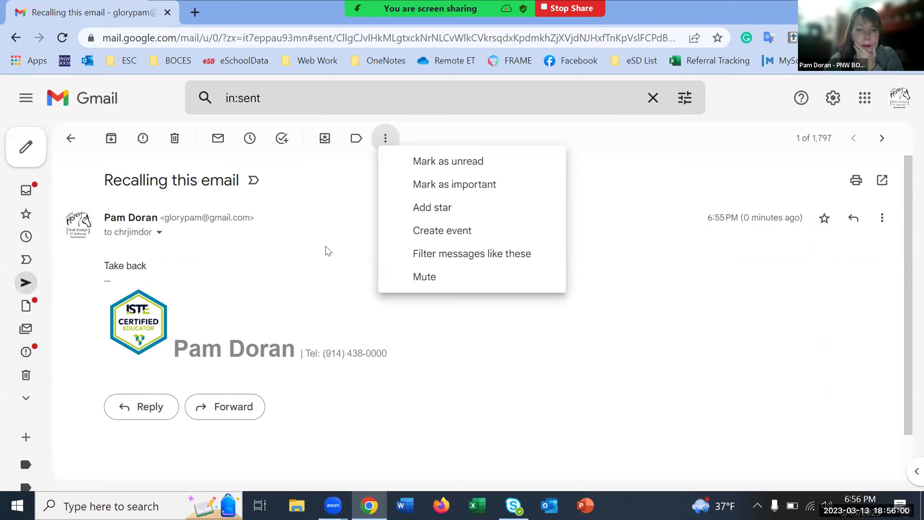
left_click(322, 262)
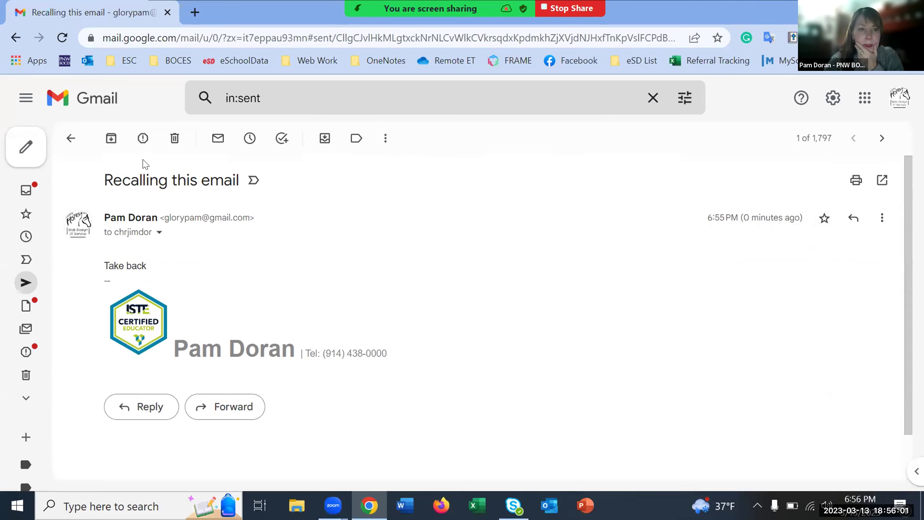
Step: Return to the sent mail list, select the "Recalling this email" message and check its additional actions for a recall option
left_click(71, 139)
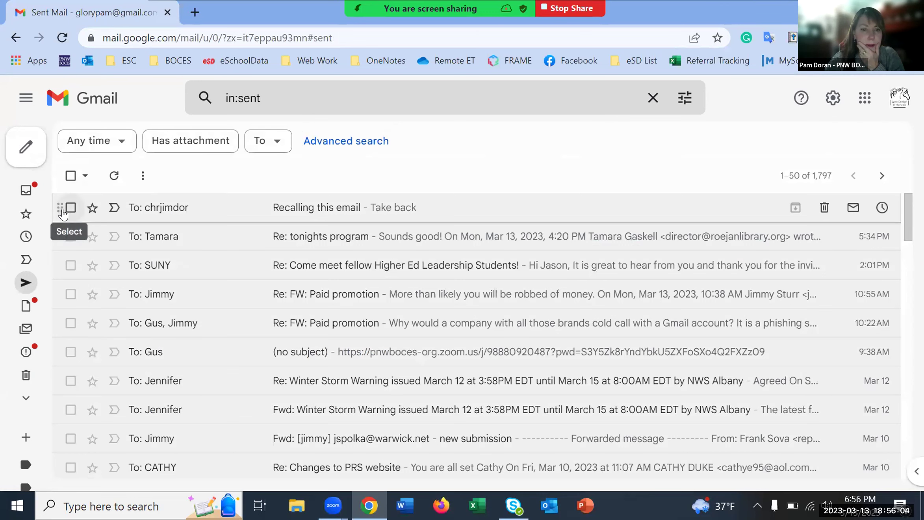
left_click(68, 210)
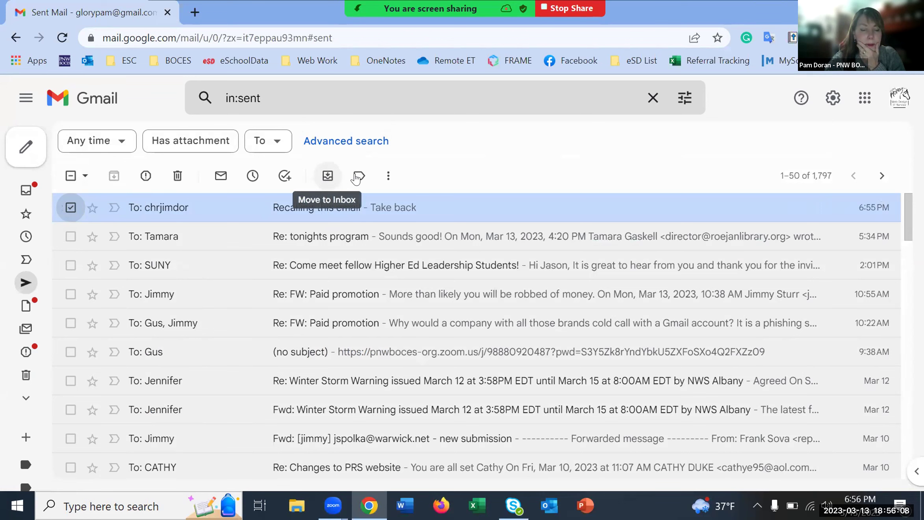
left_click(386, 177)
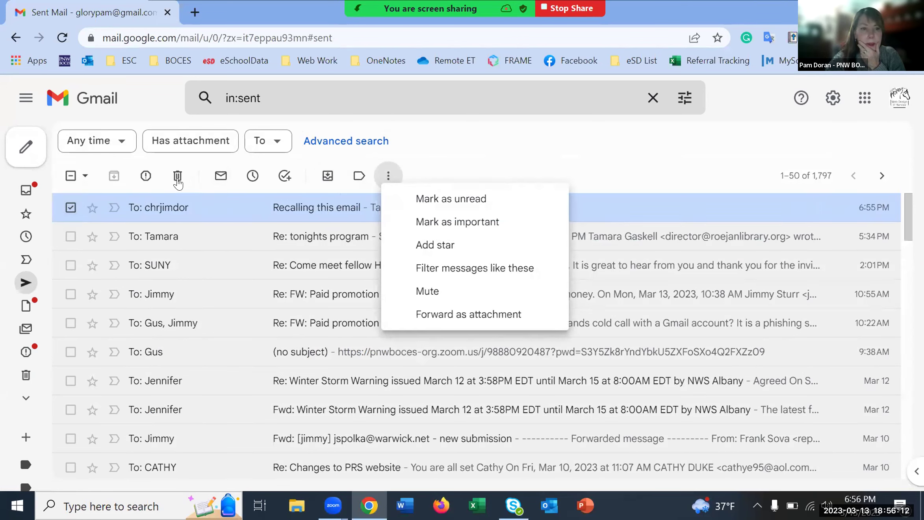
left_click(700, 156)
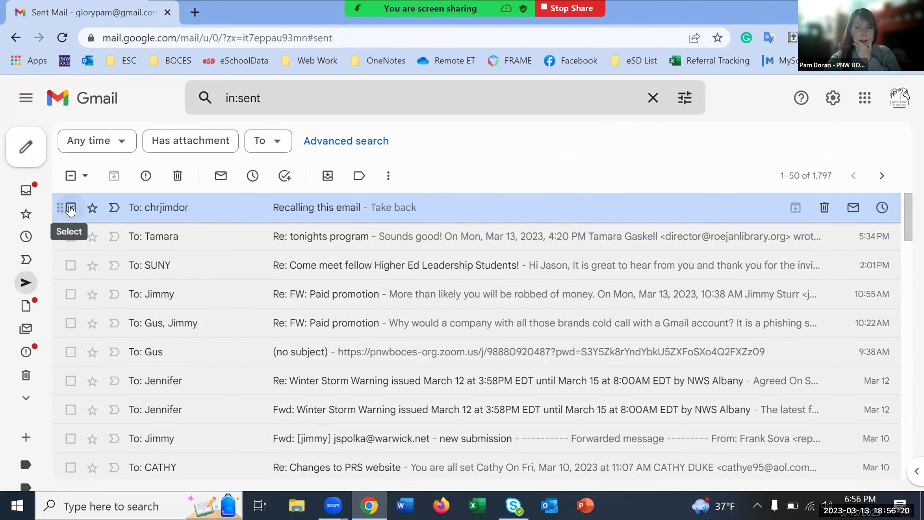
Step: Reopen the sent message "Recalling this email", look through its options again for recalling it, and return to the sent list
left_click(558, 202)
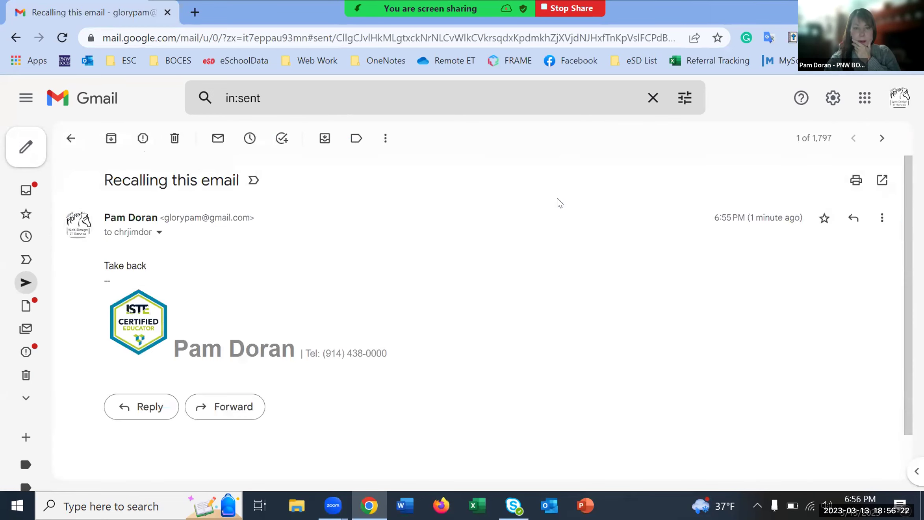
scroll(537, 212, "down", 1)
scroll(536, 214, "up", 1)
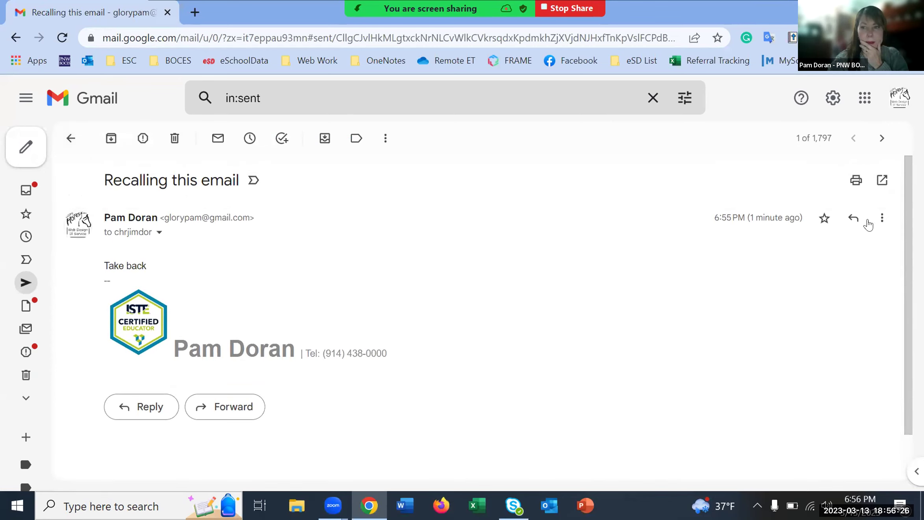
left_click(62, 137)
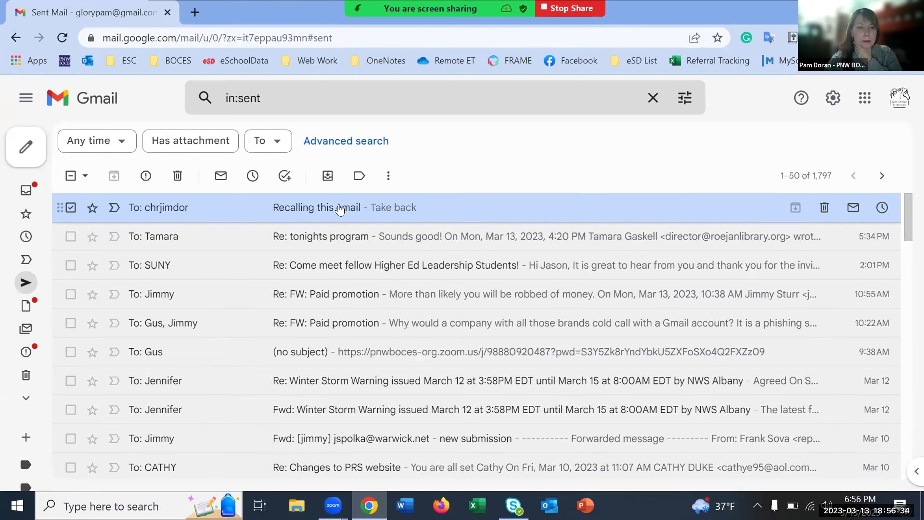
left_click(144, 212)
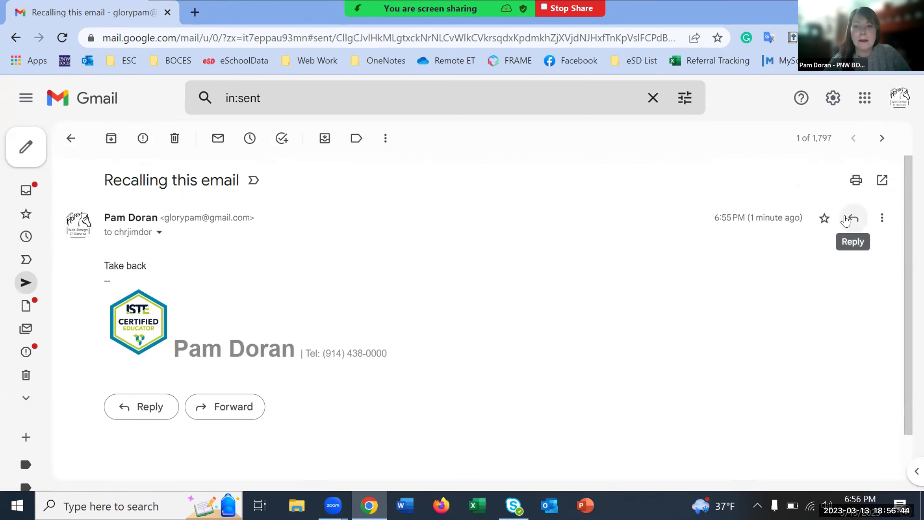
left_click(67, 137)
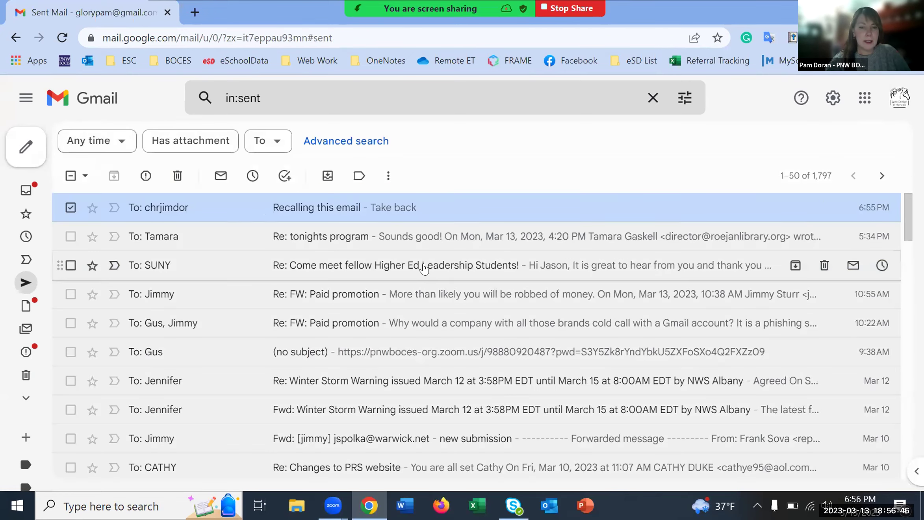
Step: Start a new email from the Gmail address and add the saved contact as its recipient
left_click(26, 148)
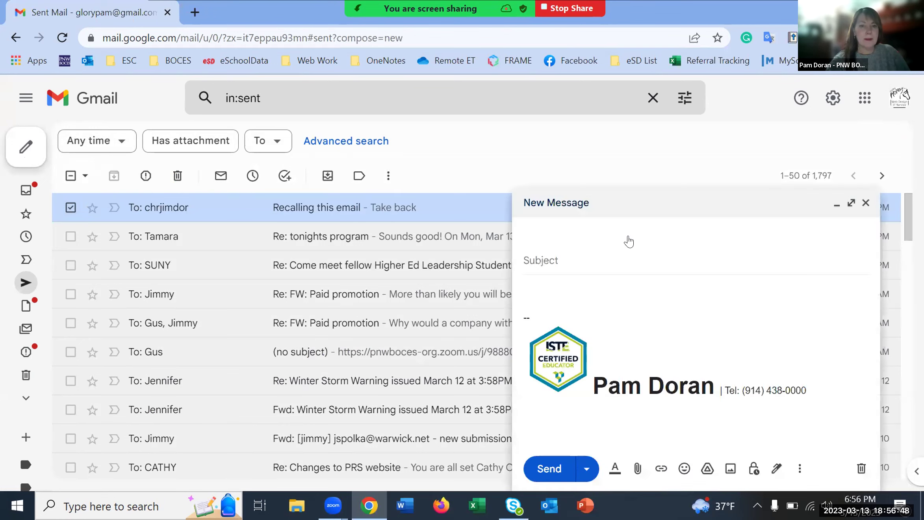
left_click(601, 233)
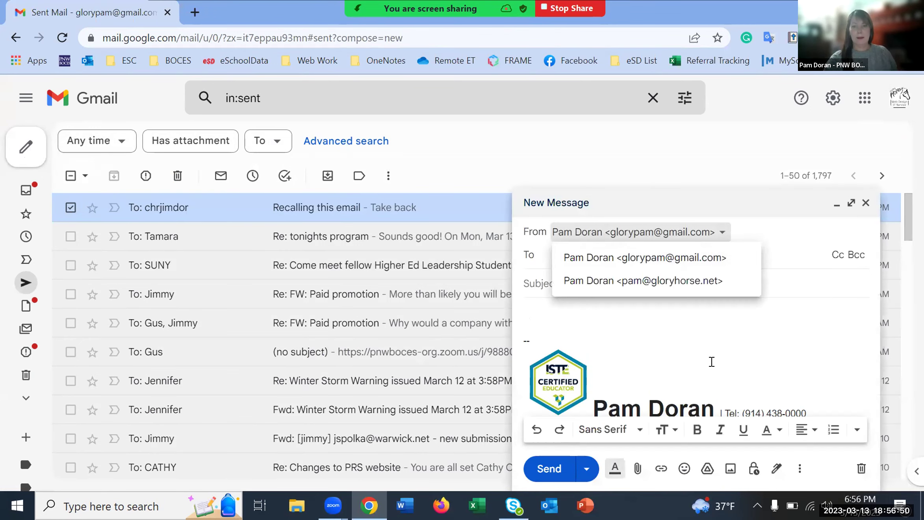
left_click(619, 261)
left_click(587, 232)
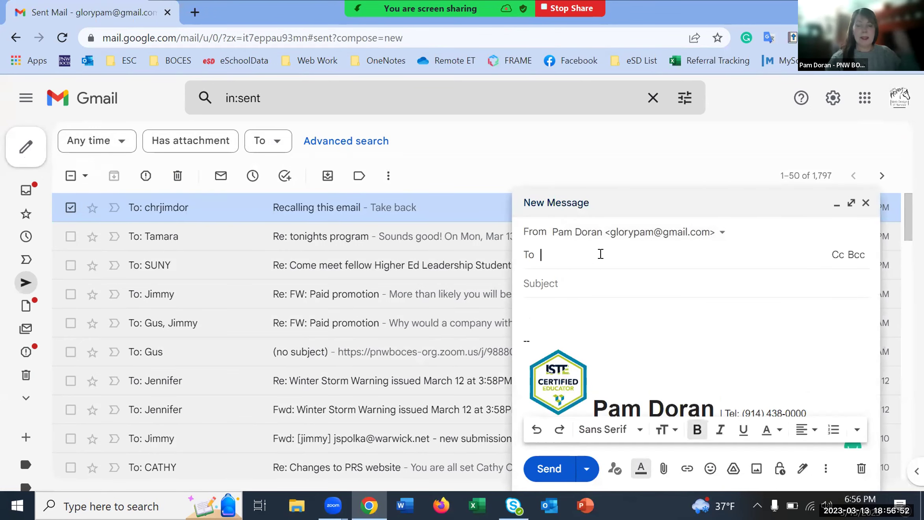
type("char")
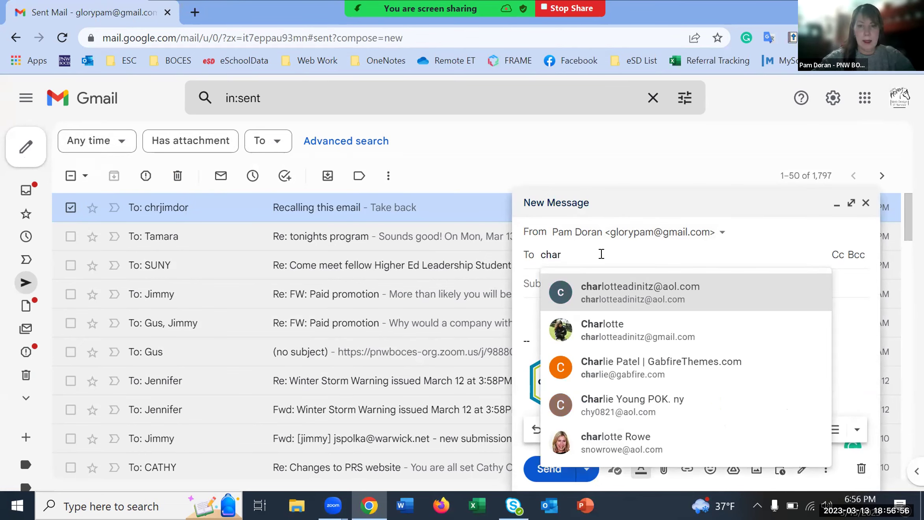
key("BackSpace")
key("BackSpace")
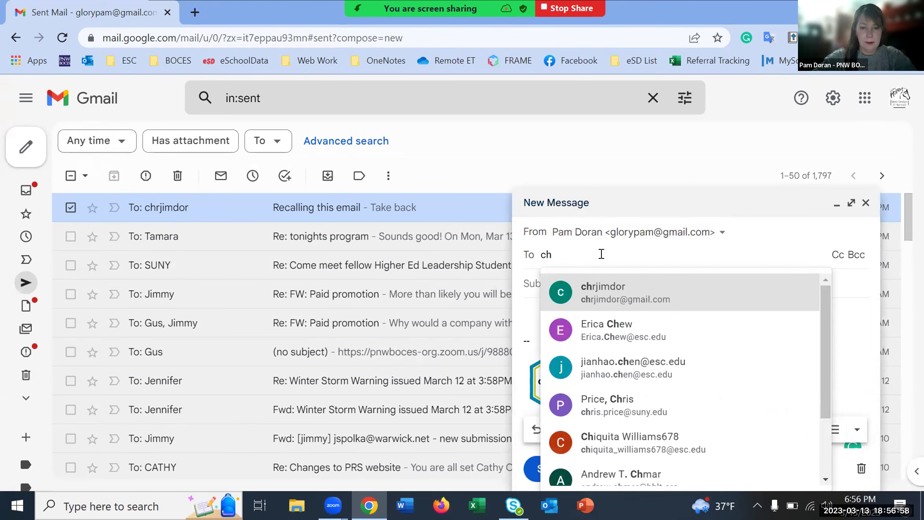
type("rjim")
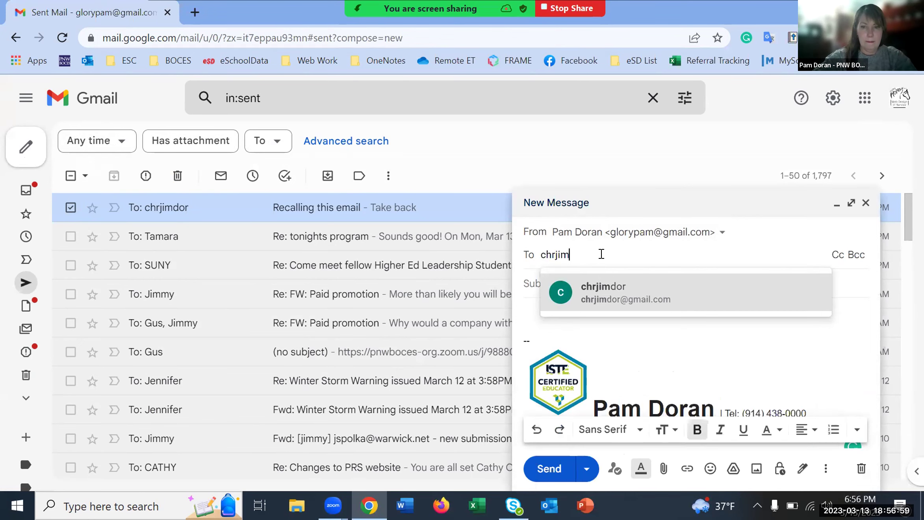
left_click(589, 285)
left_click(579, 290)
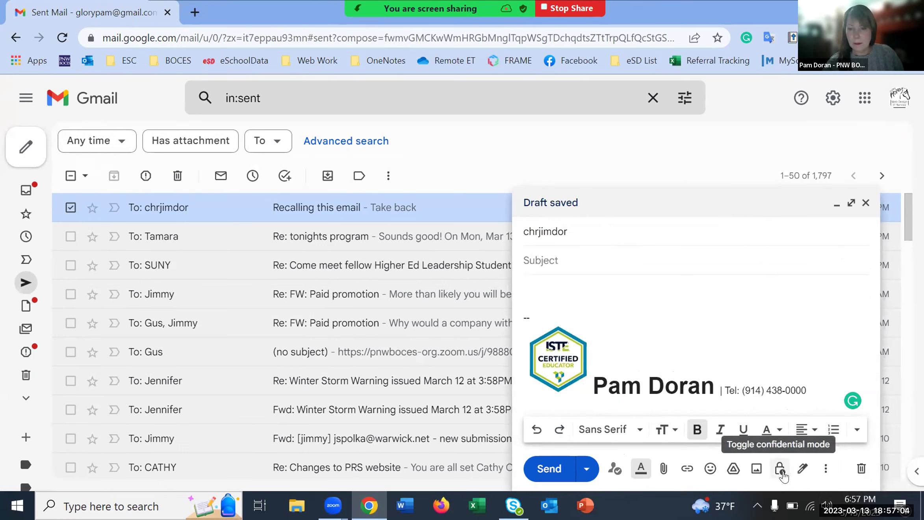
Step: Examine the draft's additional compose options and the alternatives offered for sending it
left_click(826, 469)
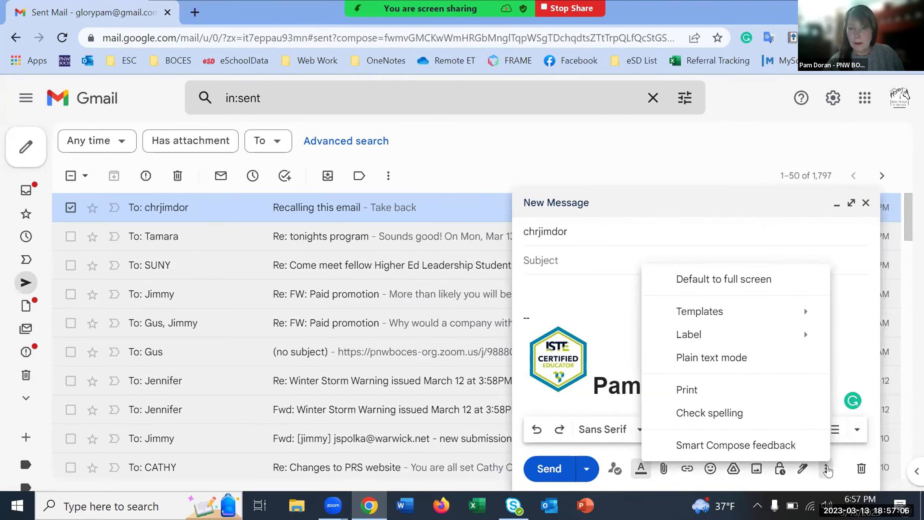
left_click(598, 277)
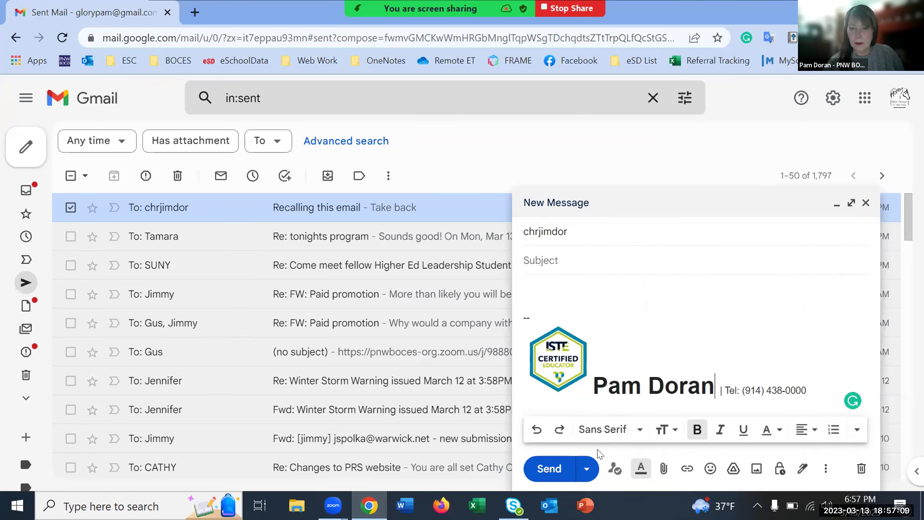
left_click(586, 470)
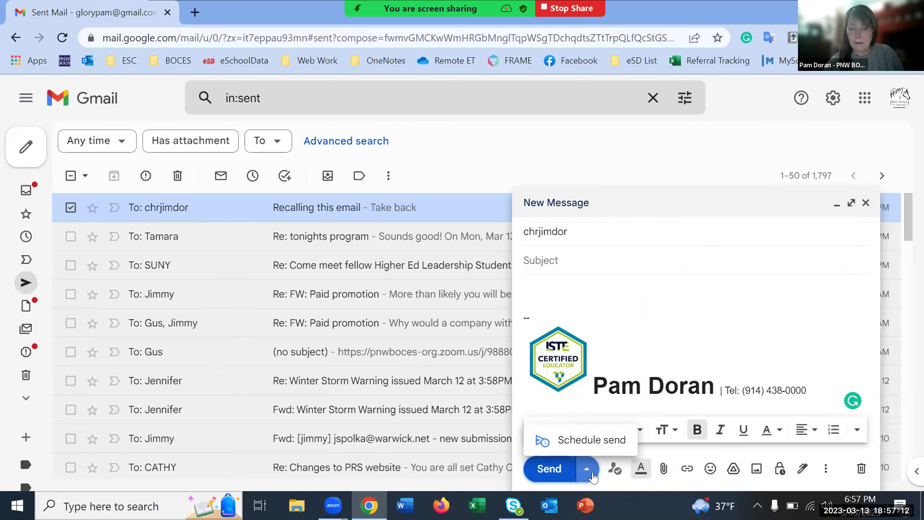
left_click(622, 299)
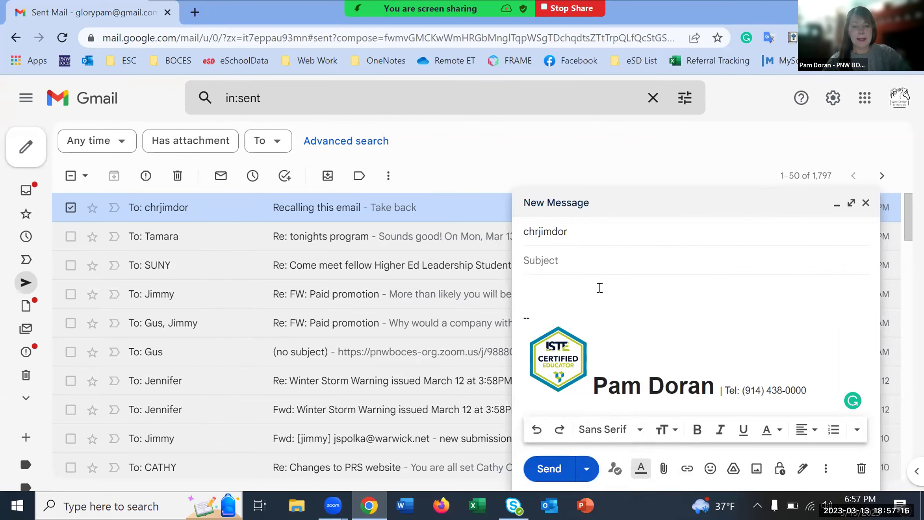
Step: Send the draft with the body text "sedb" and no subject, and cancel the sending within the undo period
type("sed")
type("h")
left_click(549, 468)
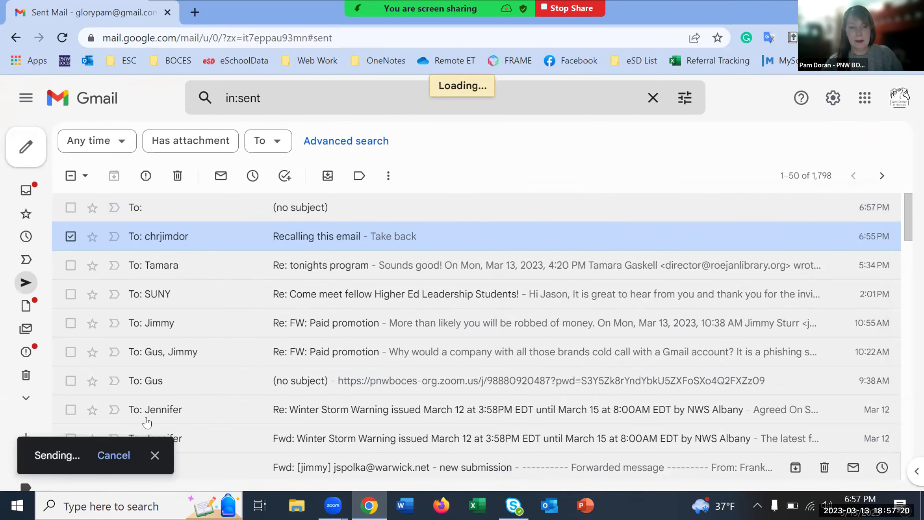
left_click(125, 456)
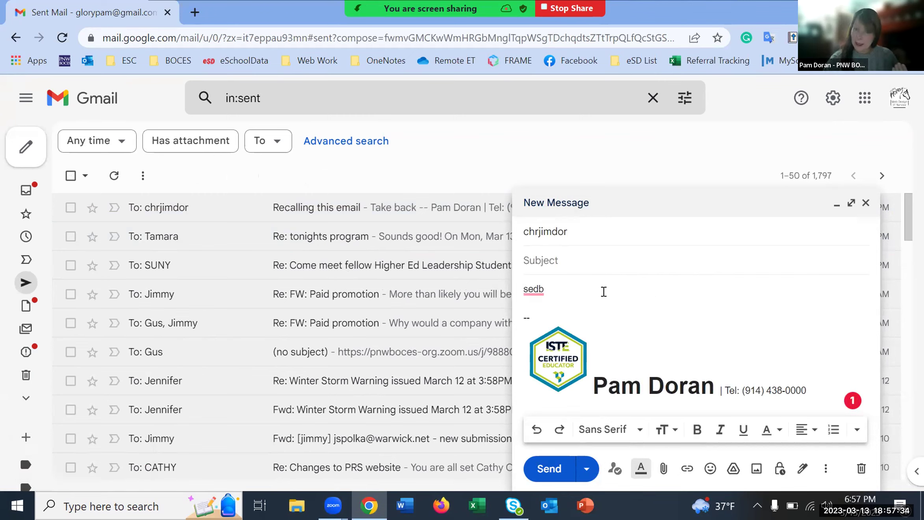
Step: Clear the draft's body text and schedule the email for sending on Mar 17, 2023 at 7:58 PM
left_click_drag(514, 290, 619, 295)
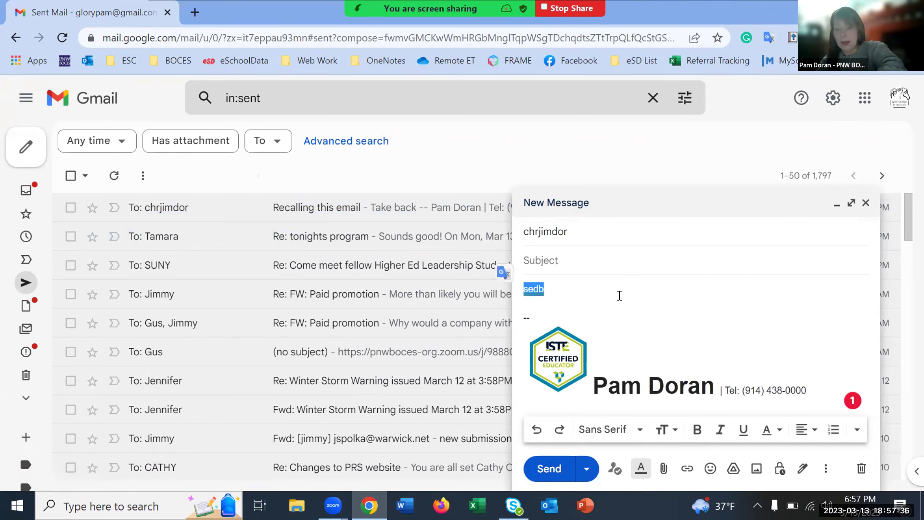
key("BackSpace")
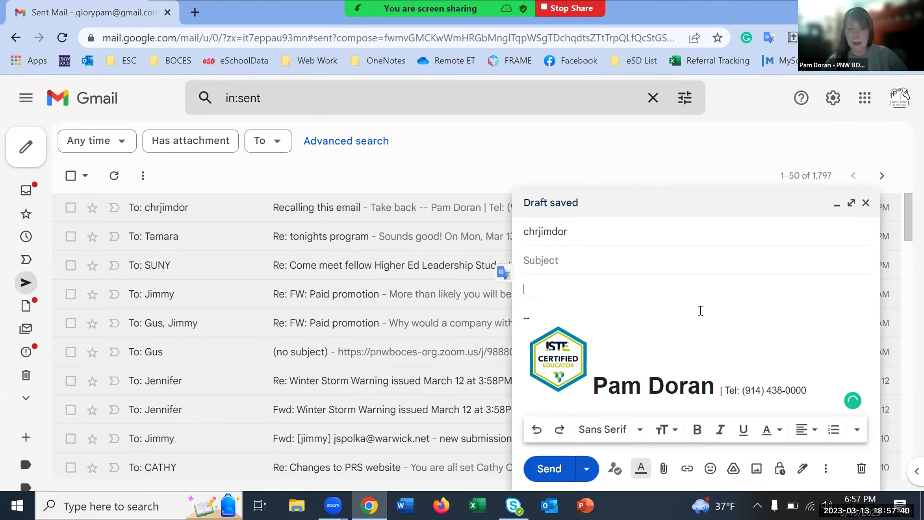
left_click(586, 469)
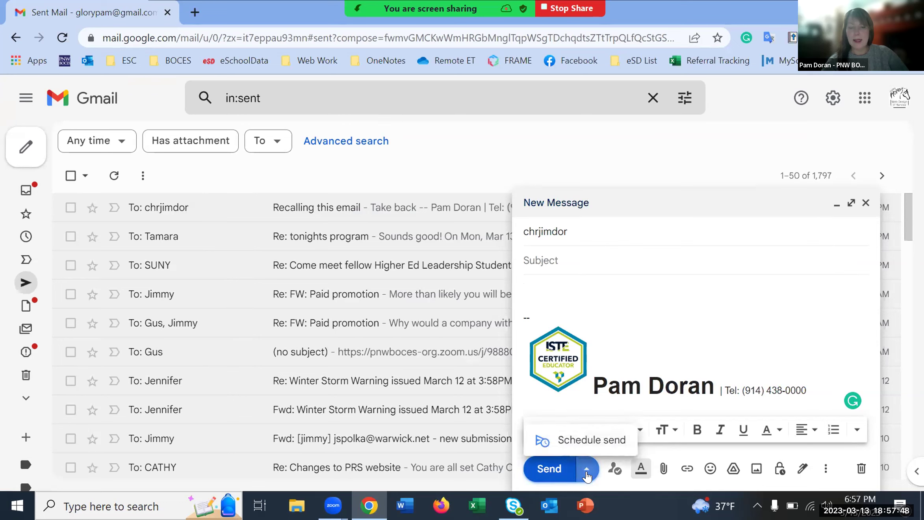
left_click(609, 440)
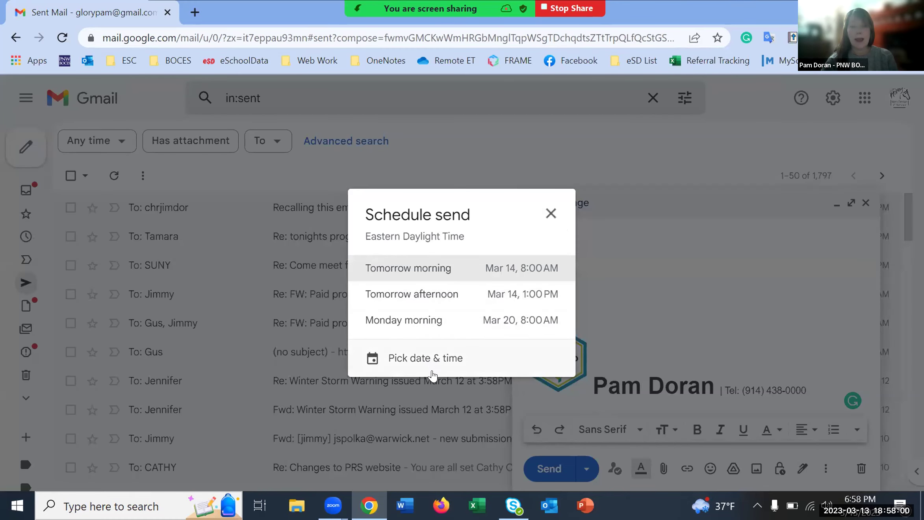
left_click(423, 357)
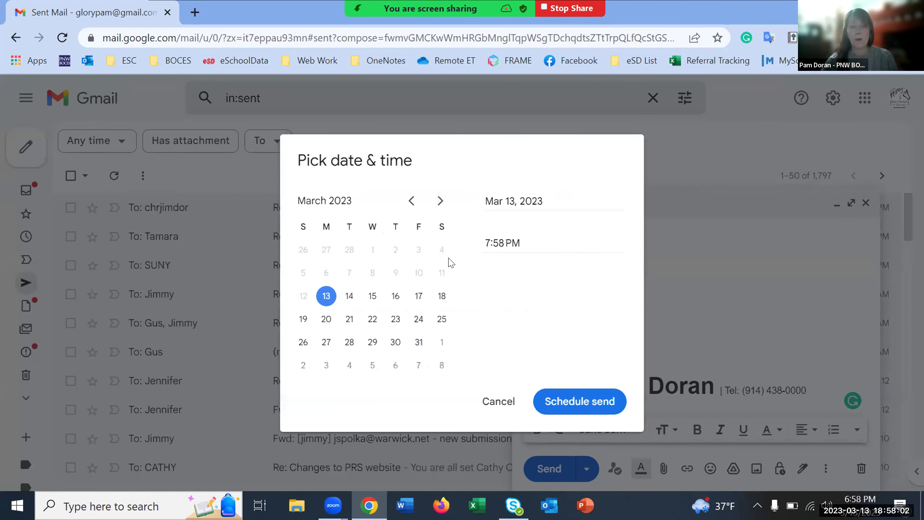
left_click(374, 320)
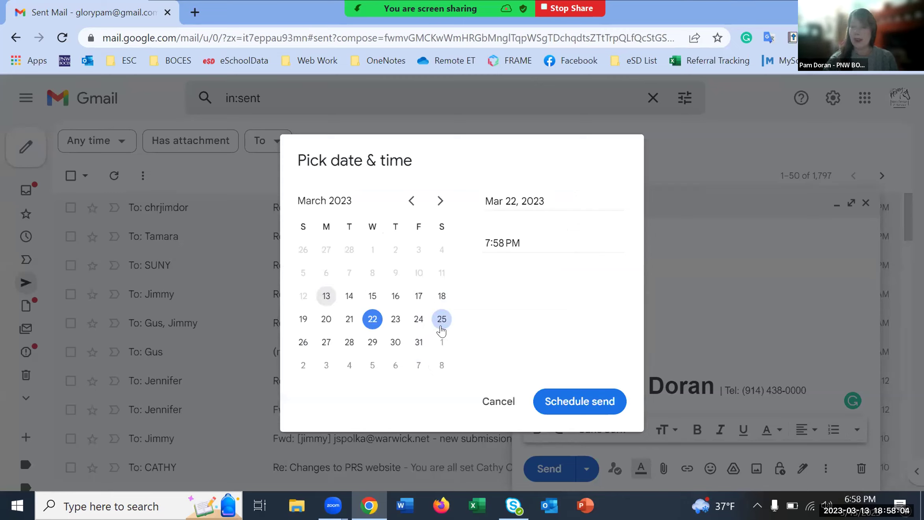
left_click(418, 299)
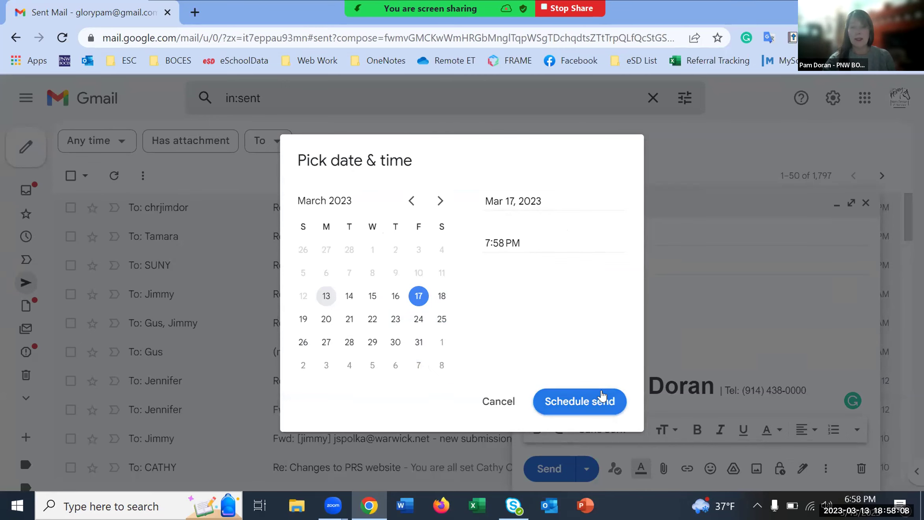
left_click(587, 407)
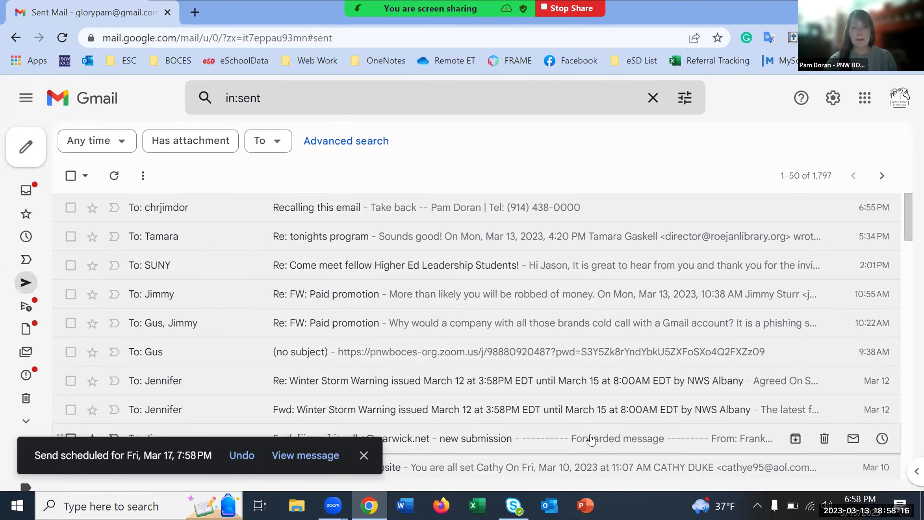
Step: Examine the confidential mode expiration and SMS passcode options in a new message, and close both without saving
left_click(22, 152)
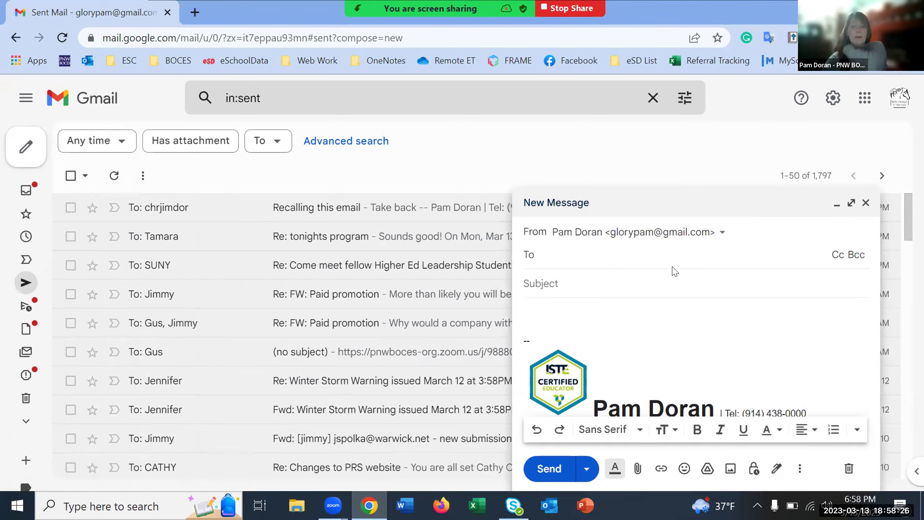
left_click(753, 470)
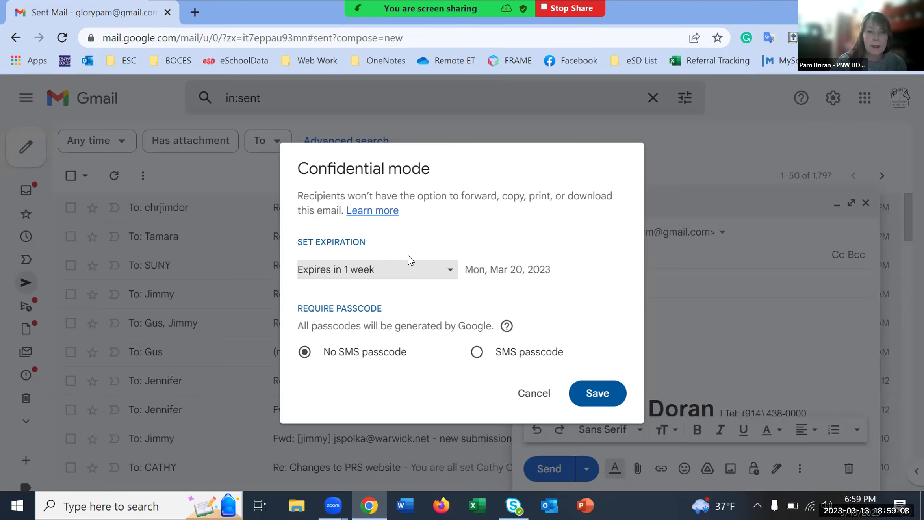
left_click(451, 276)
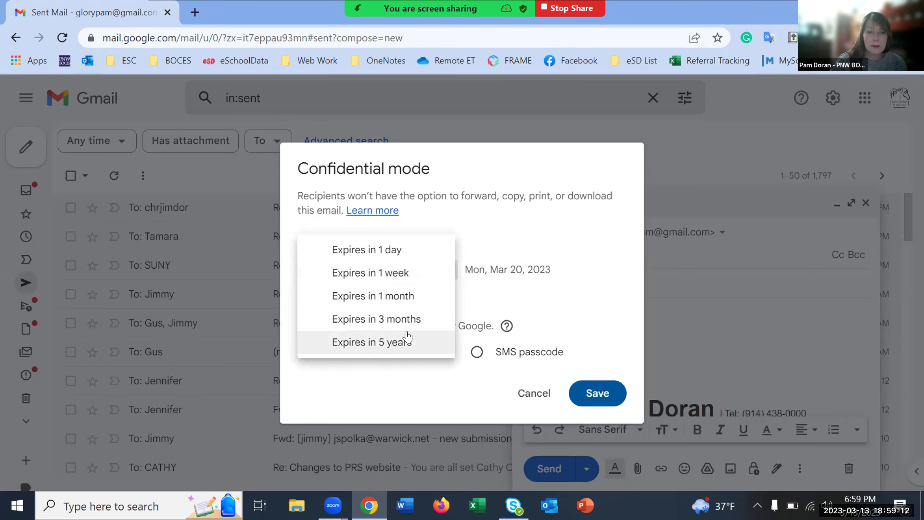
left_click(526, 241)
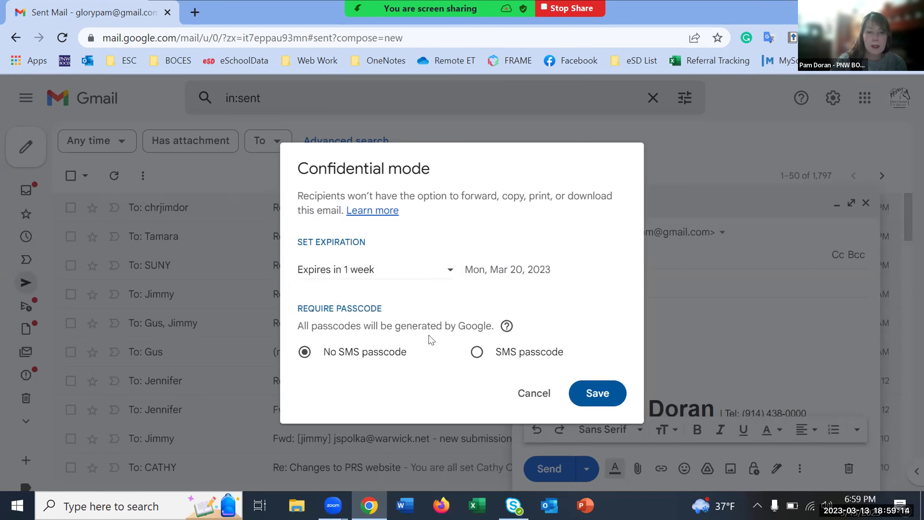
left_click(477, 352)
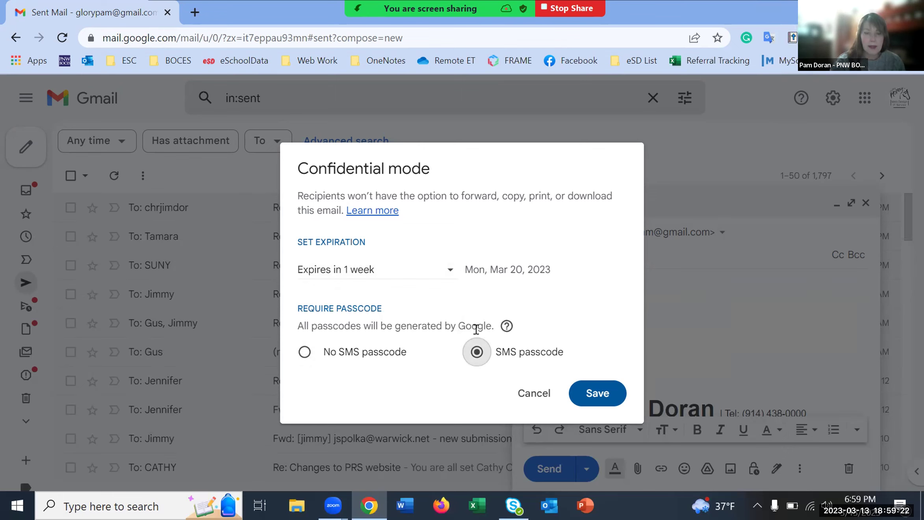
left_click(305, 352)
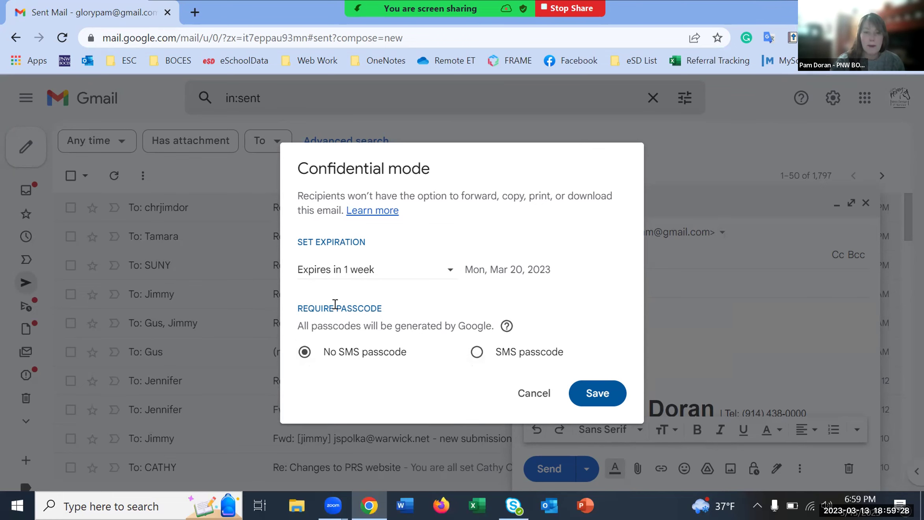
left_click(545, 393)
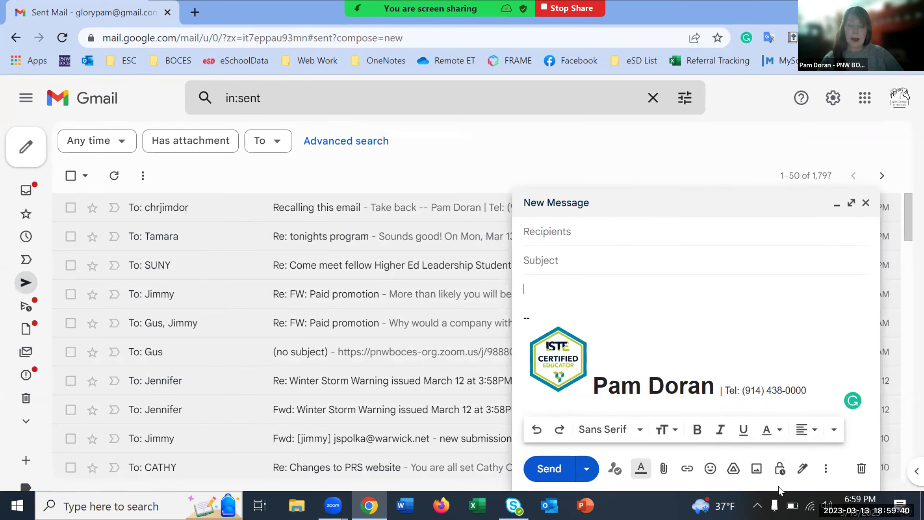
left_click(865, 204)
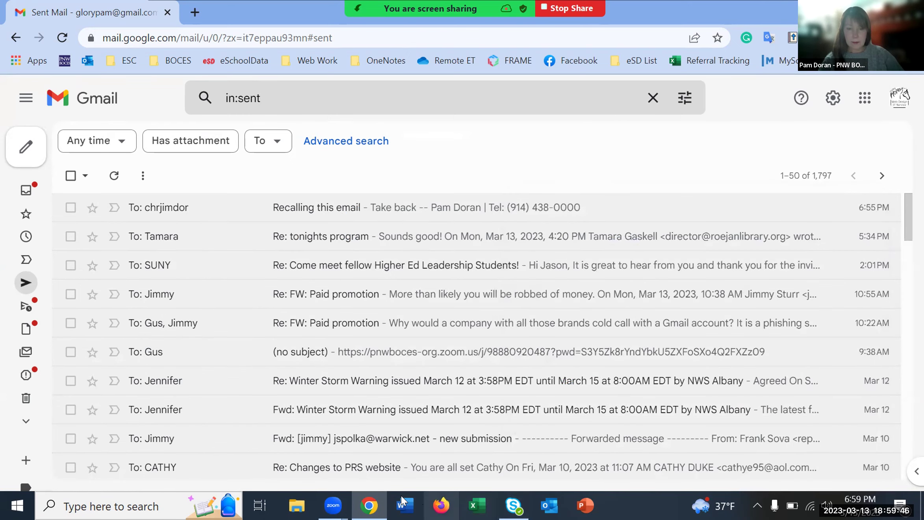
Step: Switch to the Zoom meeting and share the entire screen with the participants
mouse_move(333, 505)
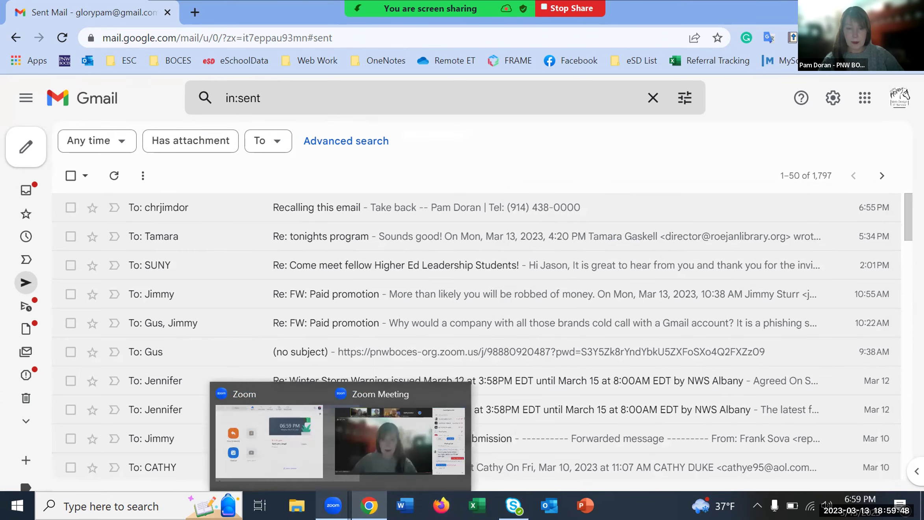
left_click(396, 458)
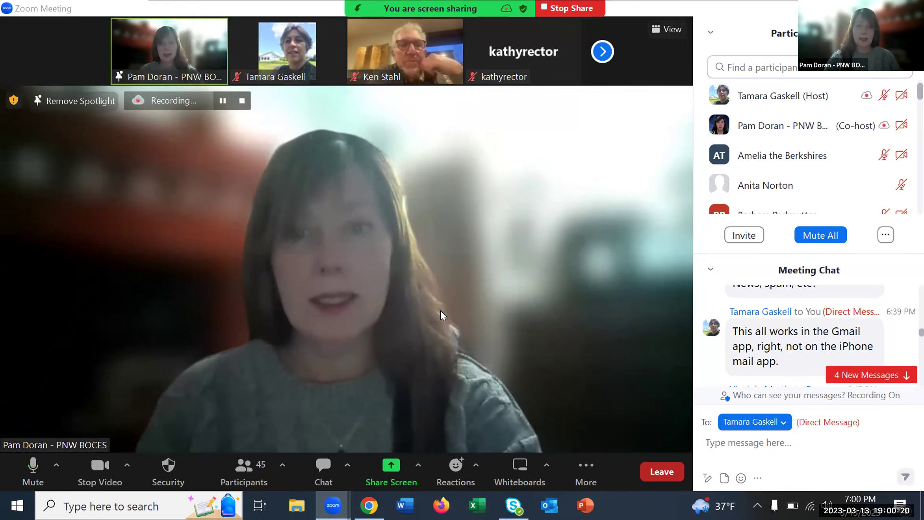
left_click(382, 465)
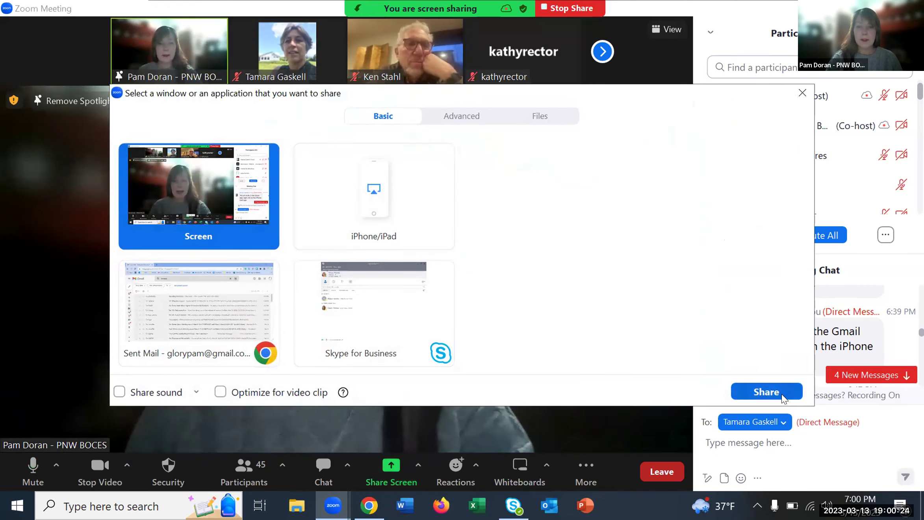
left_click(782, 398)
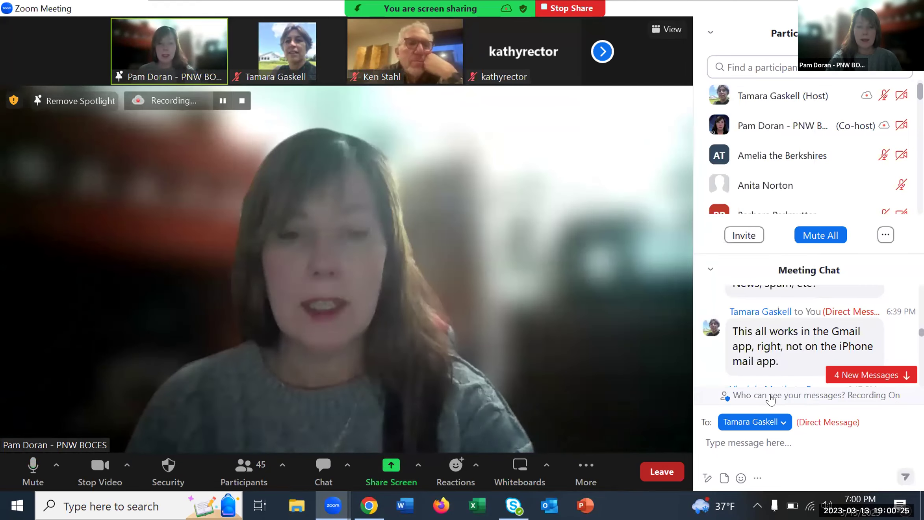
Step: Return to Gmail in Chrome, start a new message with a Cc line, and enter a saved contact as the main recipient
left_click(369, 503)
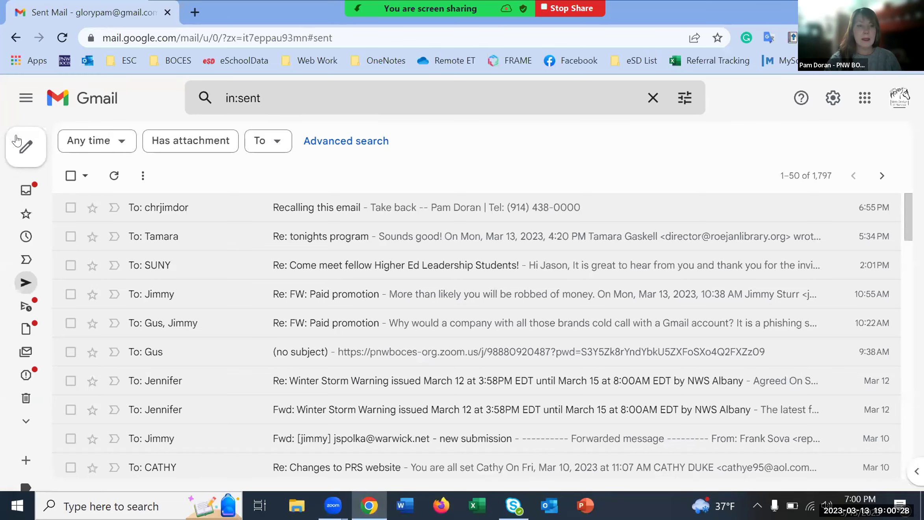
left_click(35, 153)
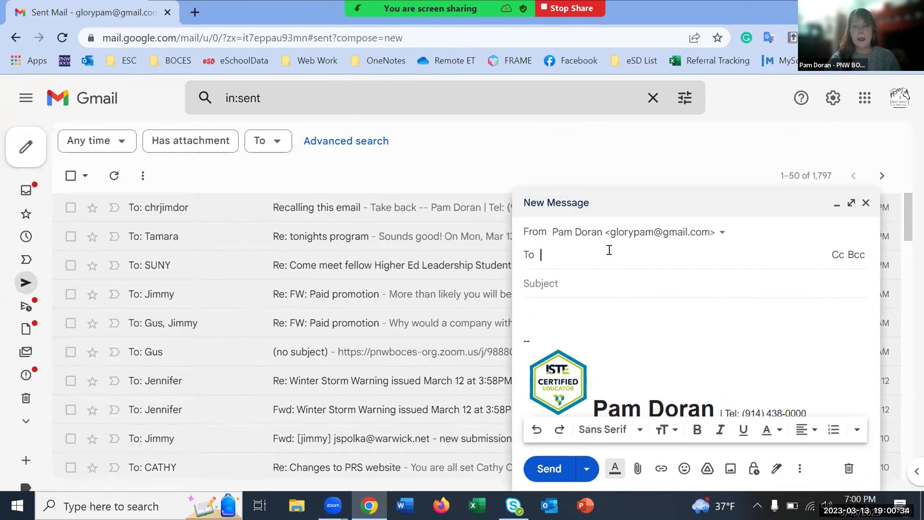
left_click(837, 256)
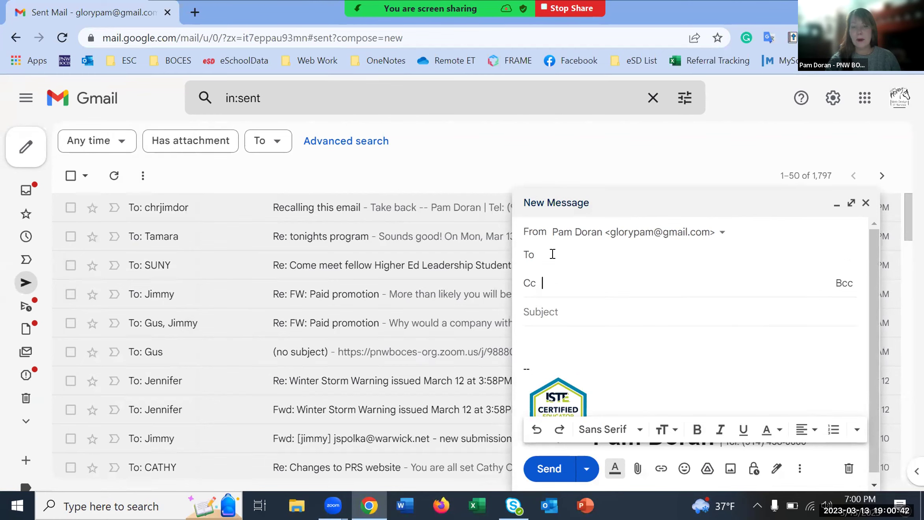
type("chr")
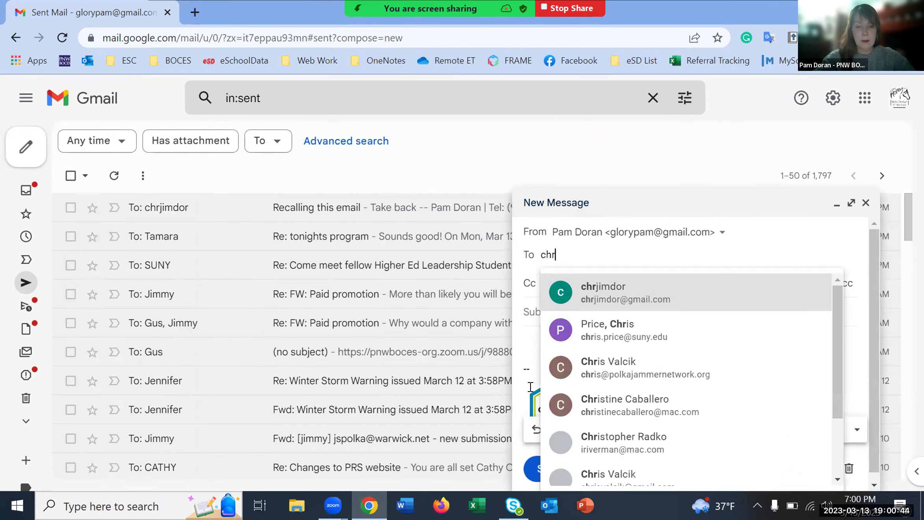
type("jim")
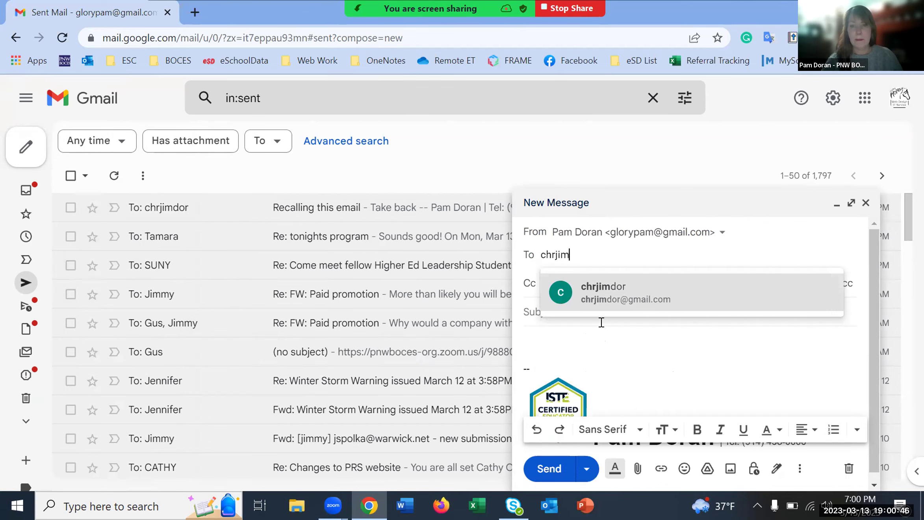
left_click(626, 283)
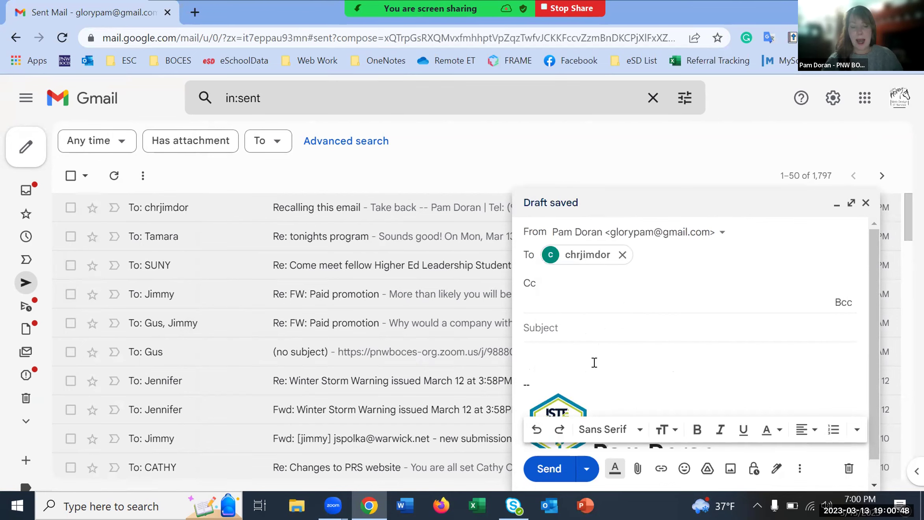
Step: Copy a second contact on the message through Cc and add a third contact as a Bcc recipient
type("Osp")
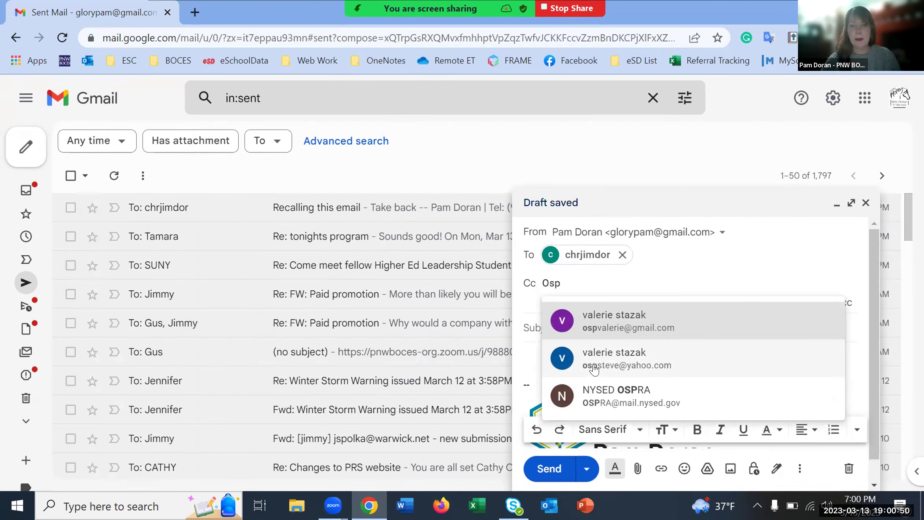
left_click(612, 315)
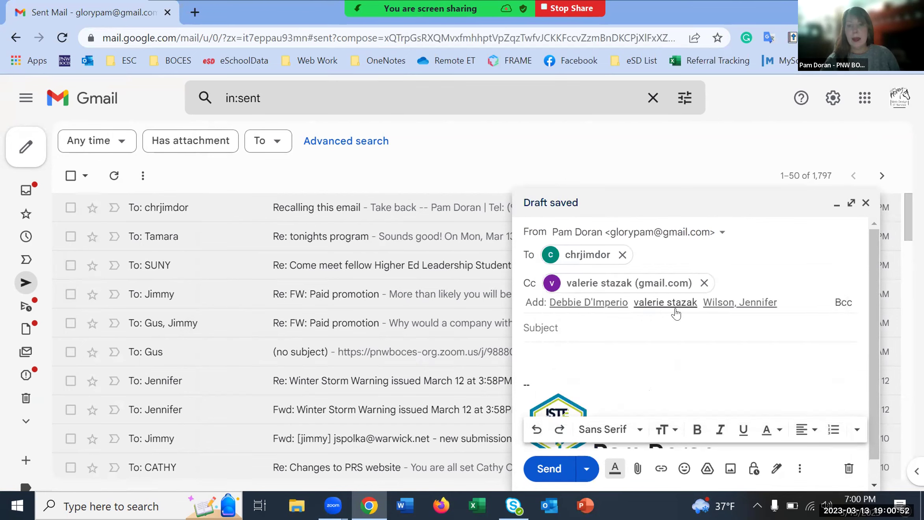
left_click(839, 302)
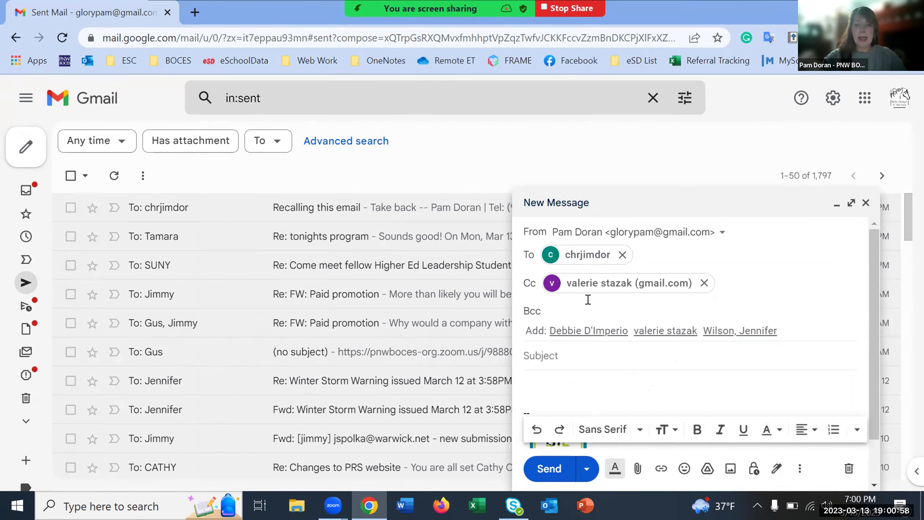
type("deb")
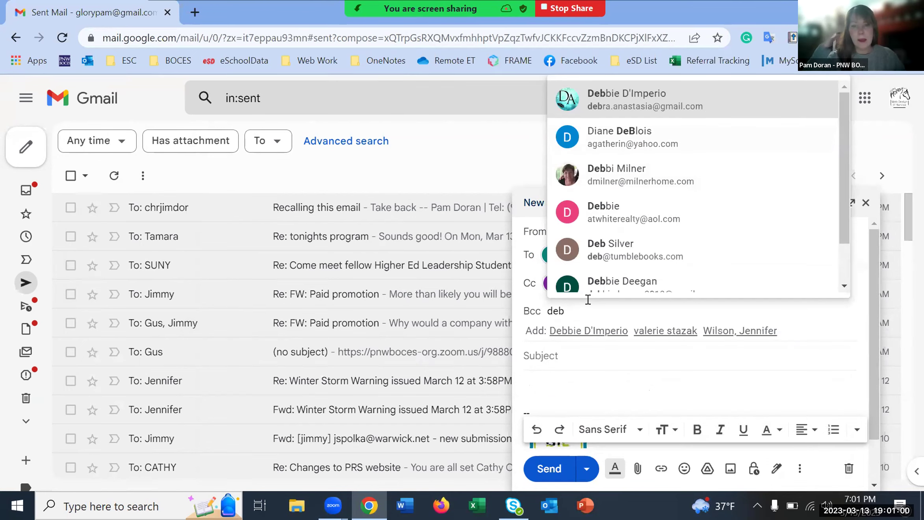
left_click(667, 105)
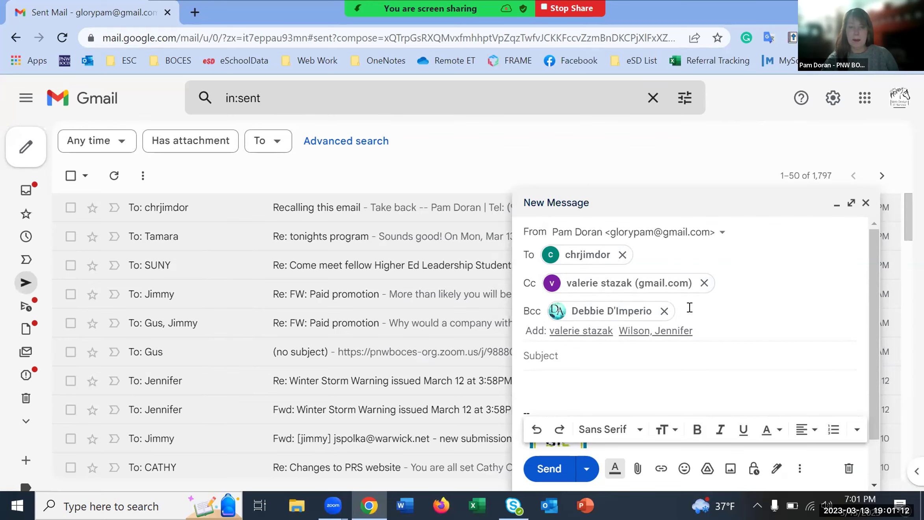
Step: Remove the To, Cc and Bcc recipients from the message and close the draft
left_click(622, 254)
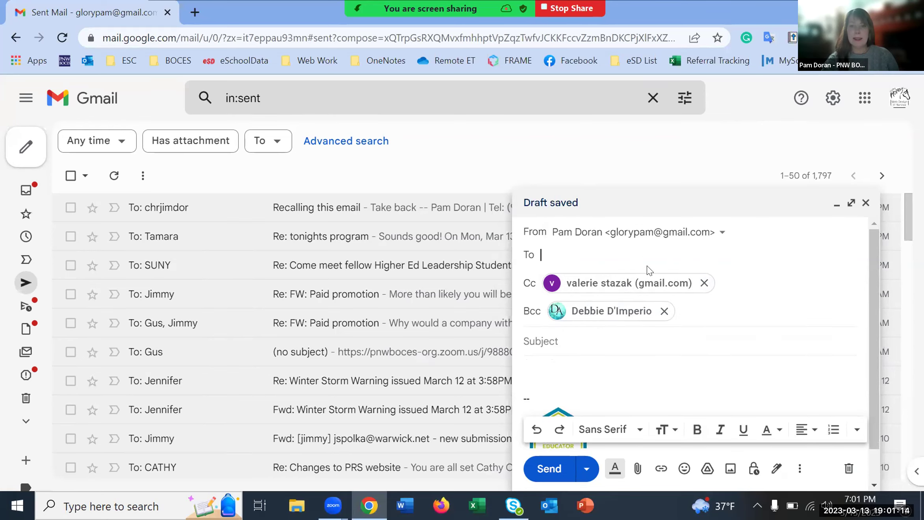
left_click(704, 283)
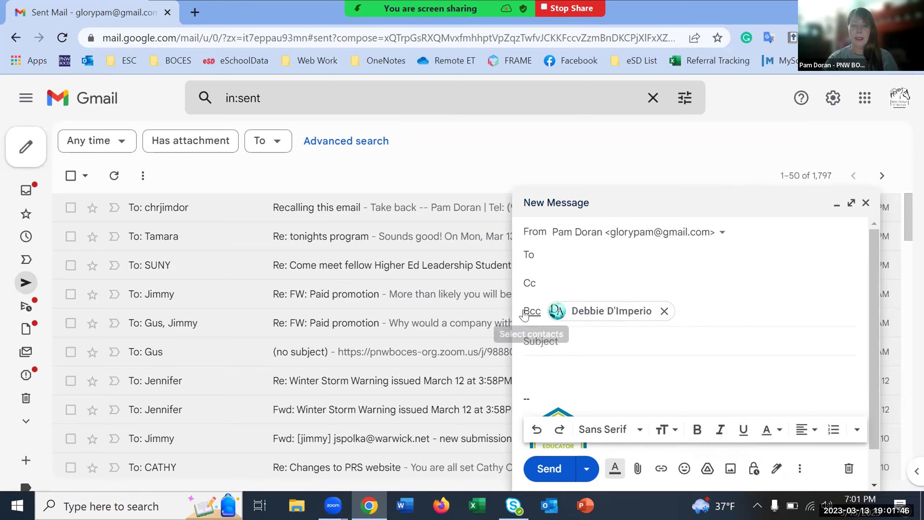
left_click(664, 312)
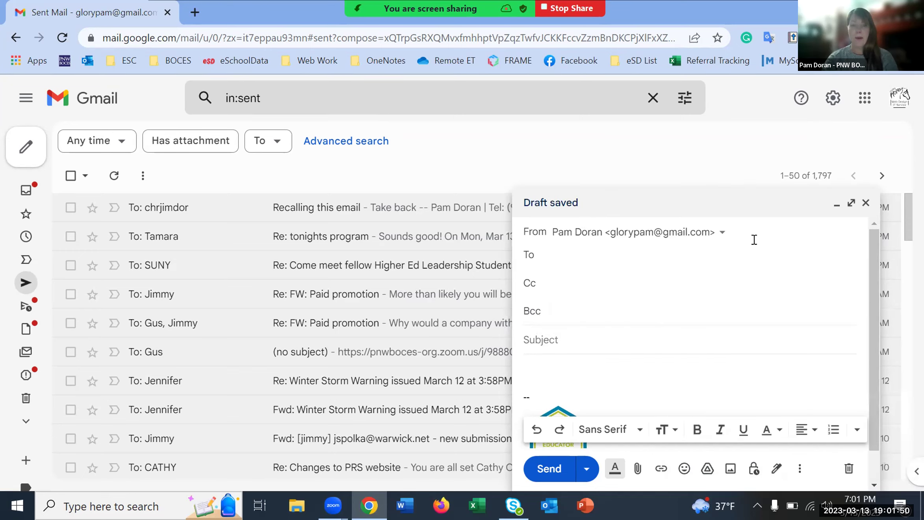
left_click(859, 209)
Step: Open the "Re: PROGiG Reunion" email received at 4:10 PM from the inbox, and stop the screen share
left_click(27, 194)
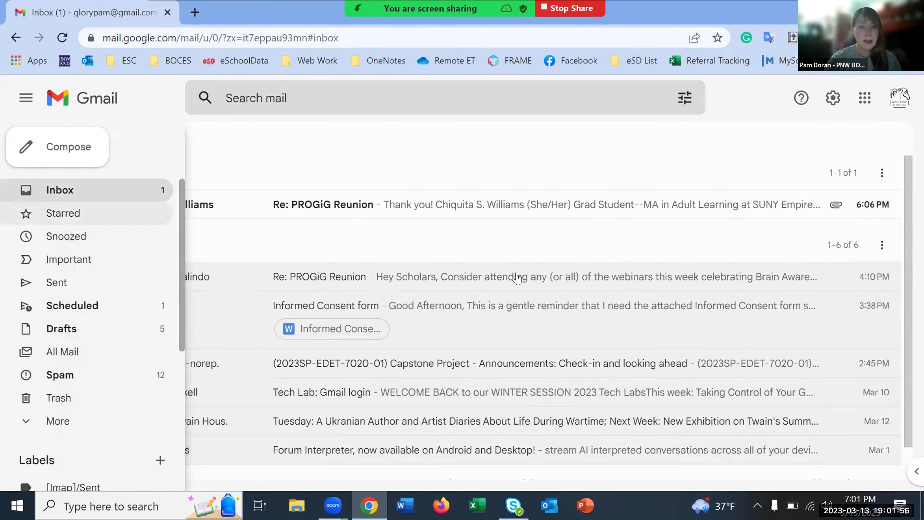
left_click(438, 280)
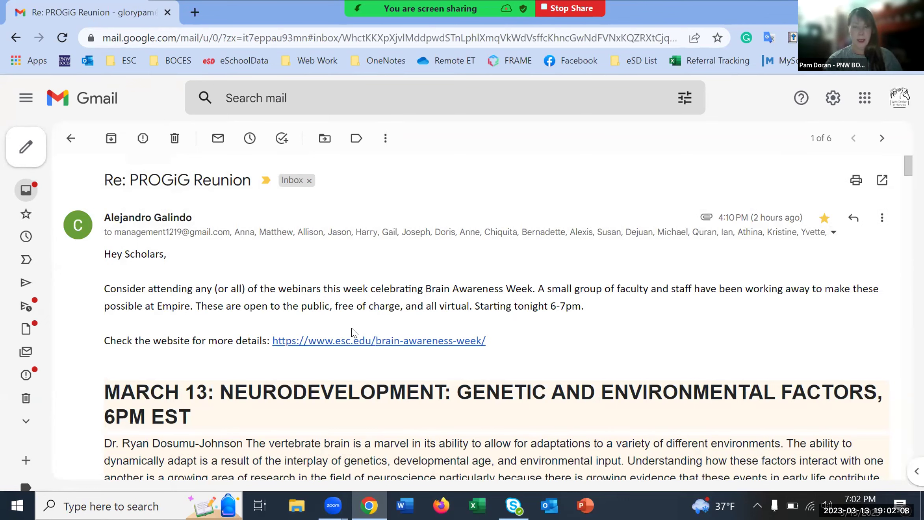
left_click(586, 8)
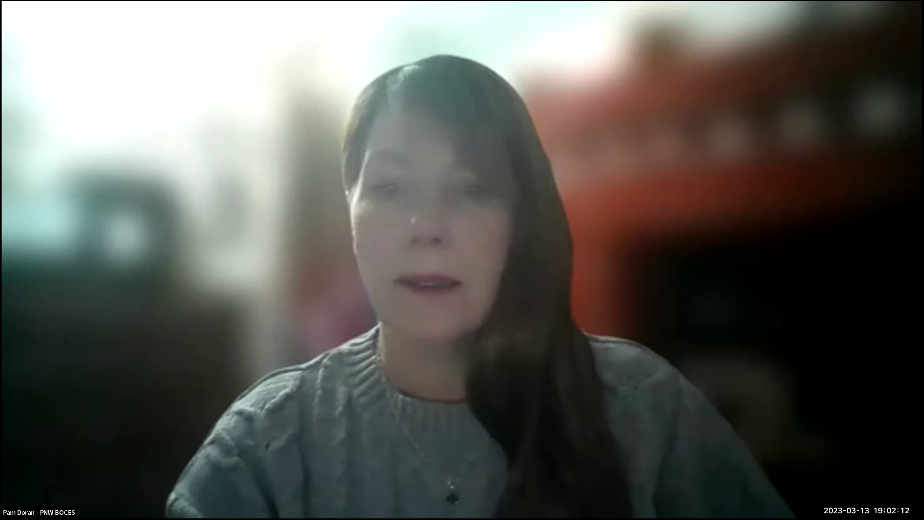